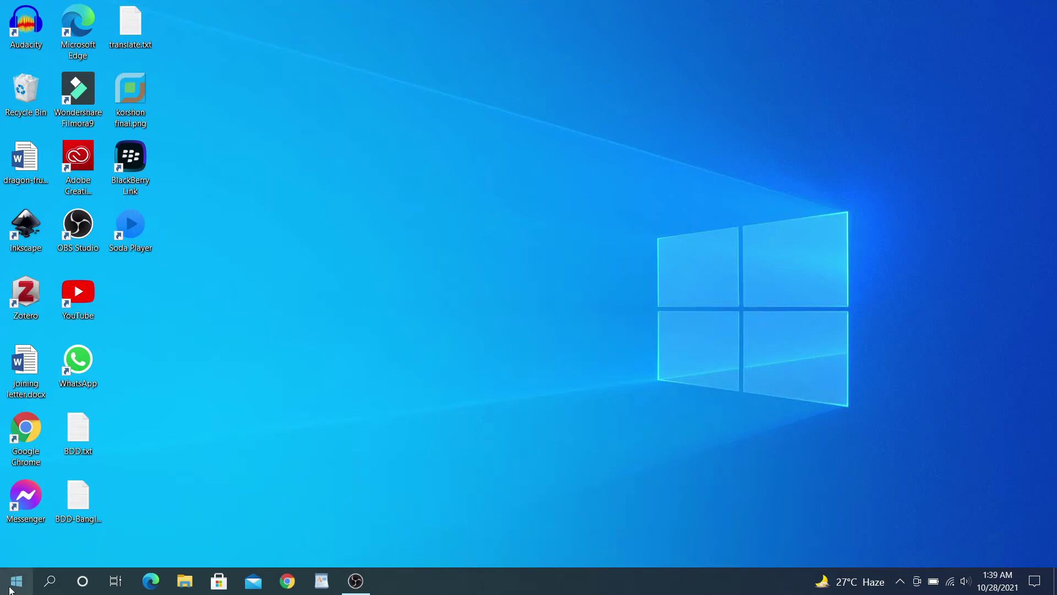
Step: Launch Adobe Photoshop CC 2018 from the Start menu's Most used list
{"action": "left_click", "coordinate": [12, 588]}
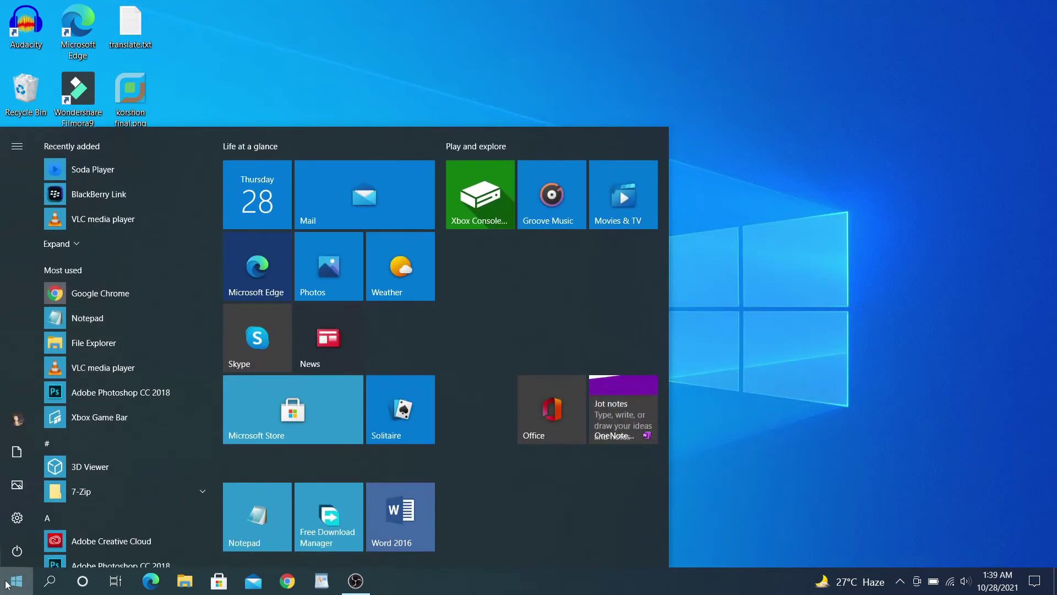
{"action": "left_click", "coordinate": [121, 395]}
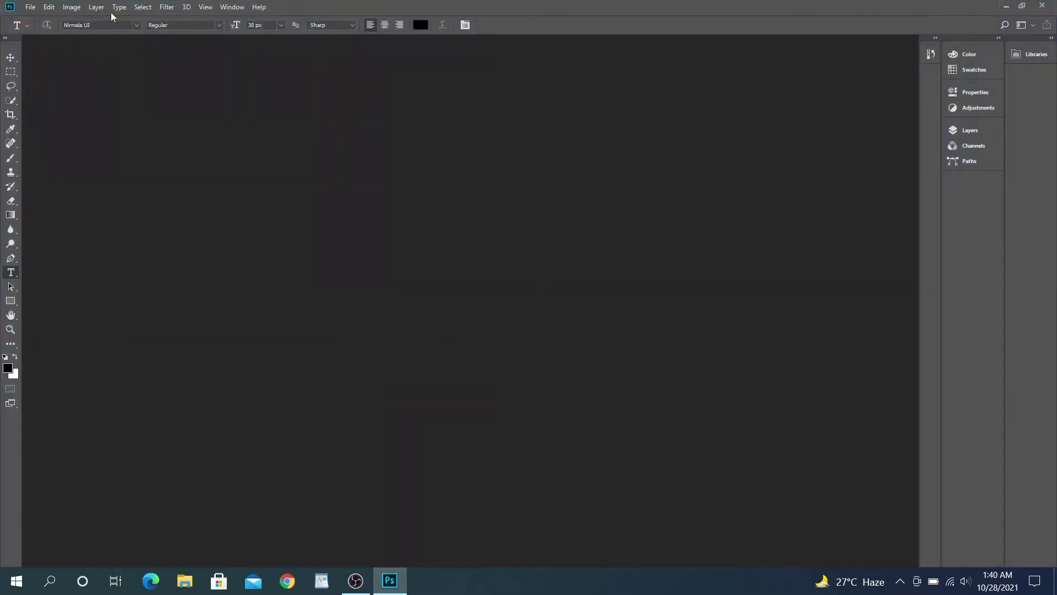
Step: Create a new blank 2100 × 1500 px, 300 ppi document using the Custom preset
{"action": "left_click", "coordinate": [30, 8]}
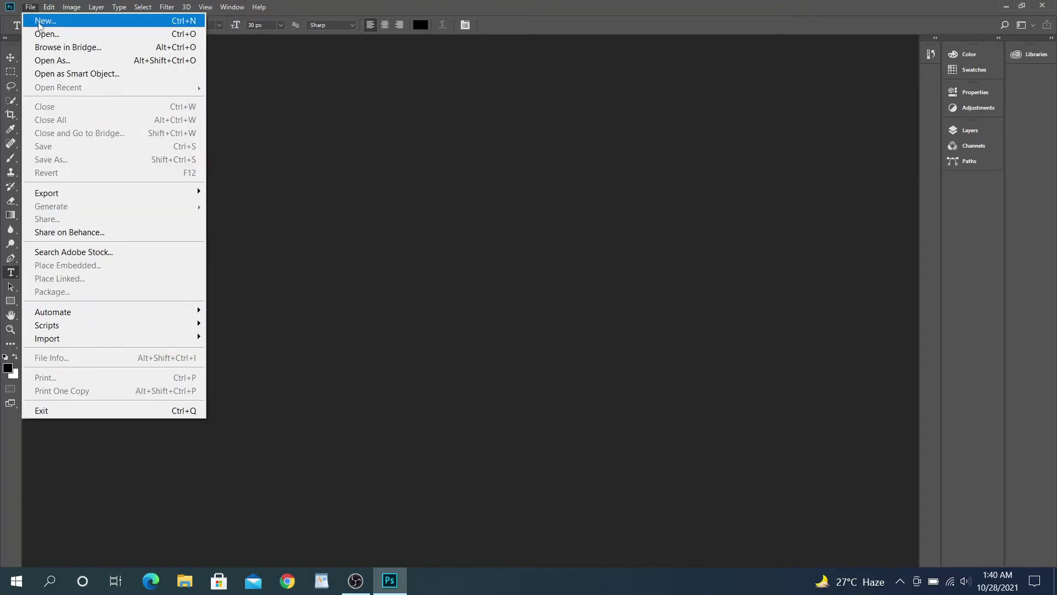
{"action": "left_click", "coordinate": [39, 21]}
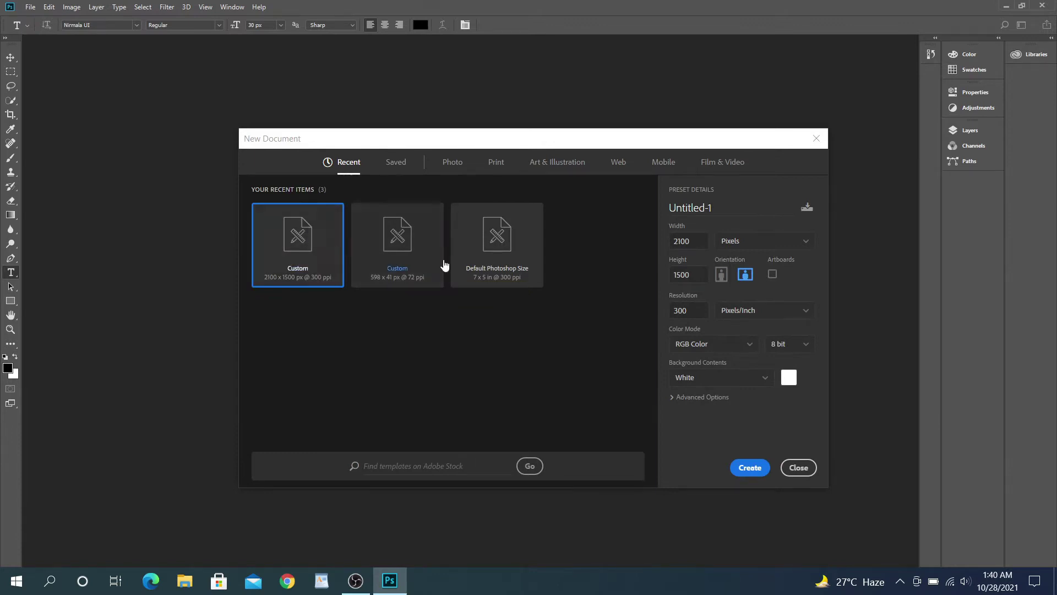
{"action": "left_click", "coordinate": [750, 467]}
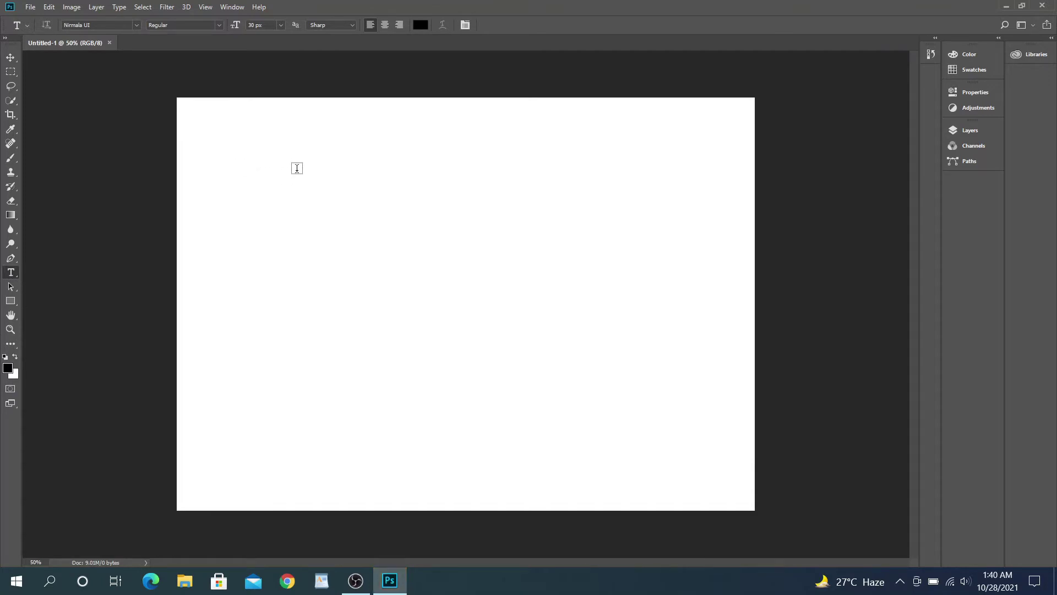
Step: Draw a paragraph text box across the canvas centre and set the type size to 60 px
{"action": "left_click_drag", "start_coordinate": [291, 168], "coordinate": [676, 392]}
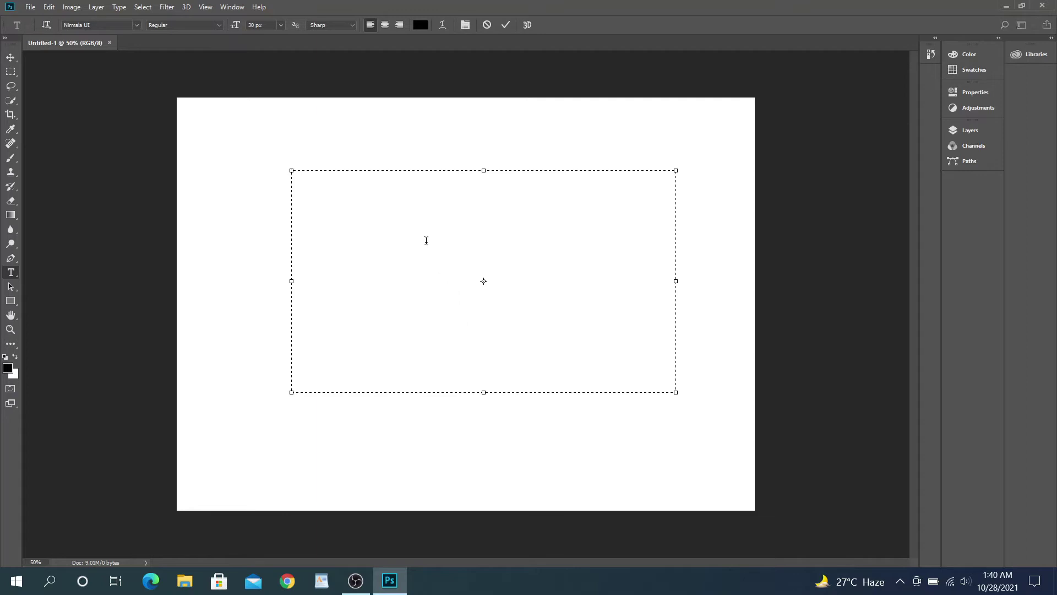
{"action": "left_click", "coordinate": [280, 25]}
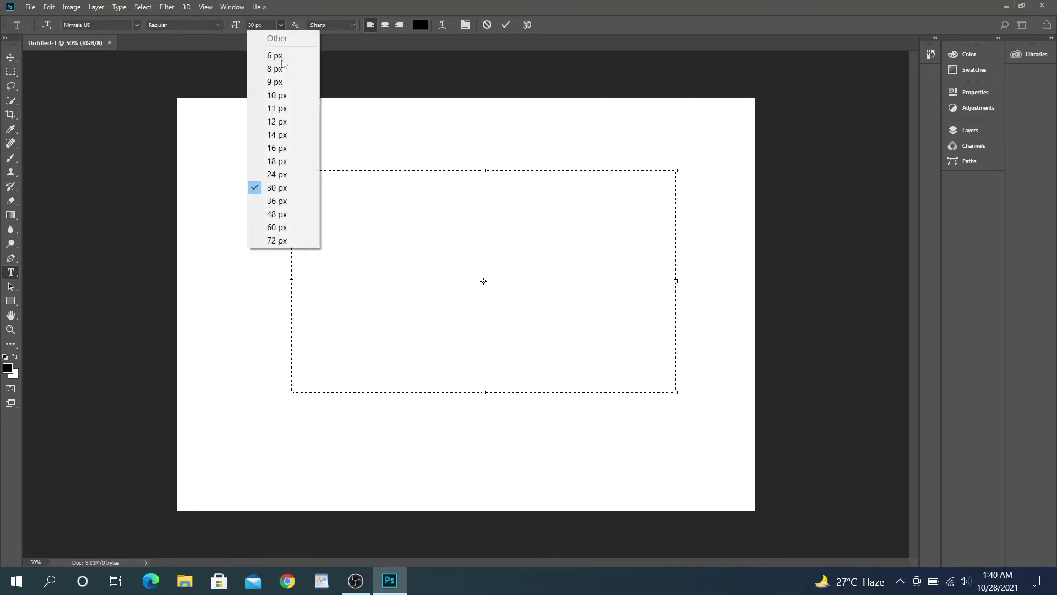
{"action": "left_click", "coordinate": [280, 227]}
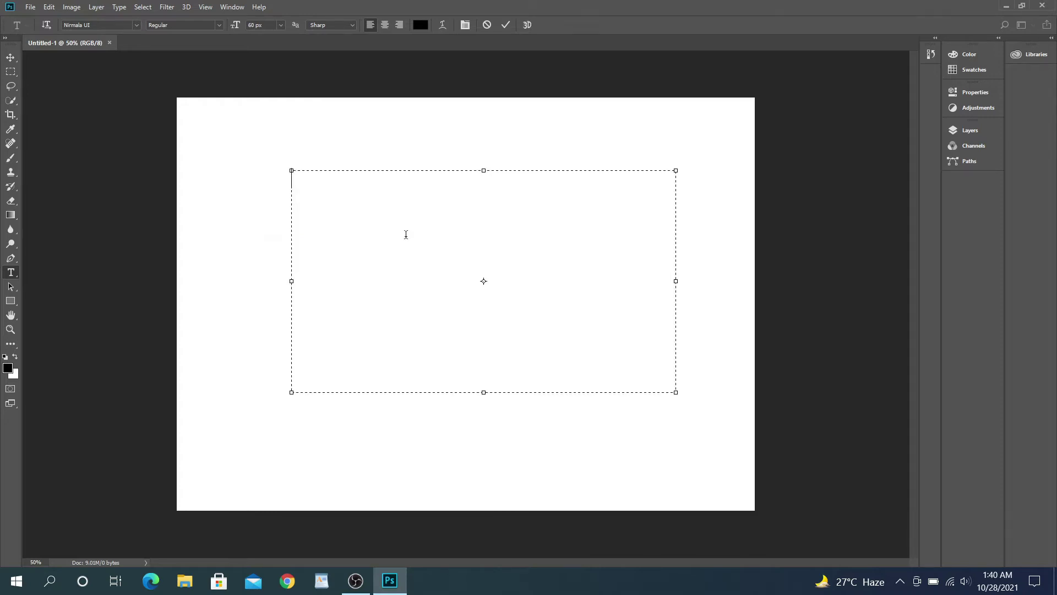
Step: Type the Bengali test words 'ব্রহ্মপুতর র্যাব' into the text box
{"action": "type", "text": "ককষ ব্রহস"}
{"action": "key", "text": "BackSpace"}
{"action": "key", "text": "BackSpace"}
{"action": "key", "text": "BackSpace"}
{"action": "key", "text": "BackSpace"}
{"action": "key", "text": "BackSpace"}
{"action": "key", "text": "BackSpace"}
{"action": "type", "text": "ব্রহ্ম"}
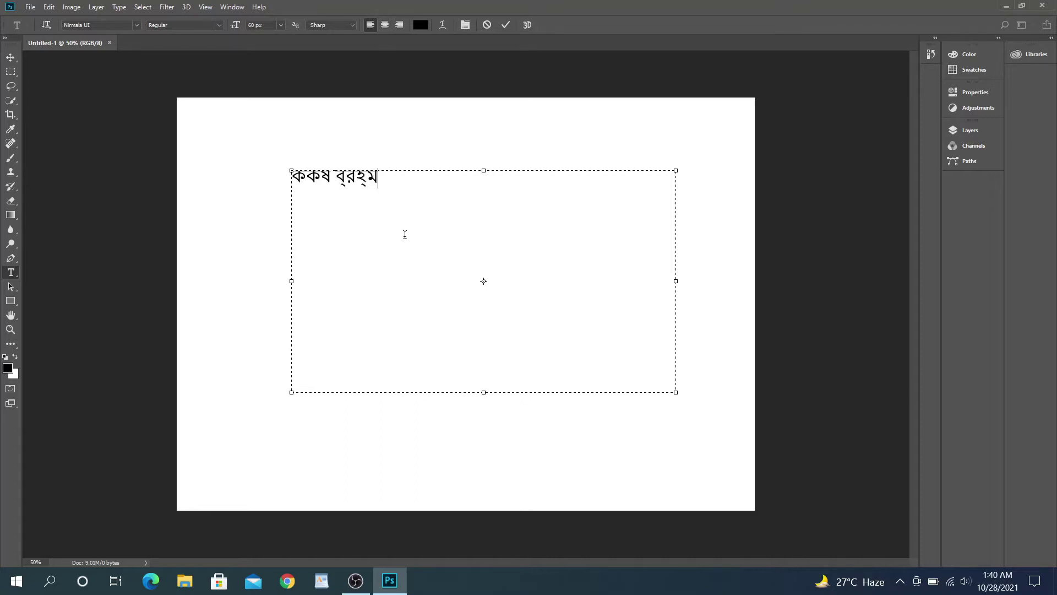
{"action": "type", "text": "পুতর র্যাব"}
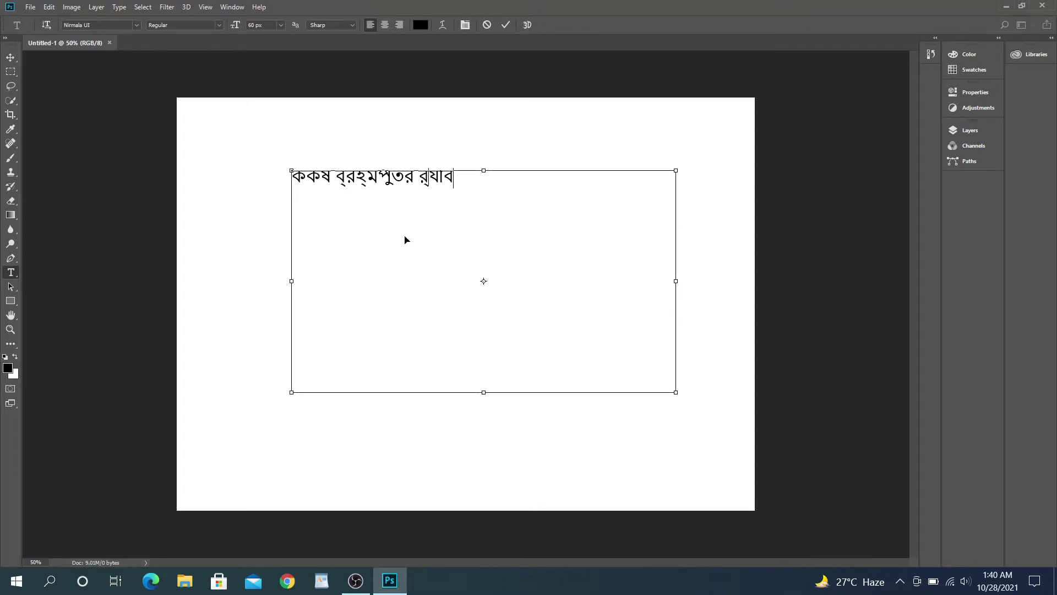
Step: Switch all the Bengali text to the Shonar Bangla font and commit it
{"action": "key", "text": "ctrl+a"}
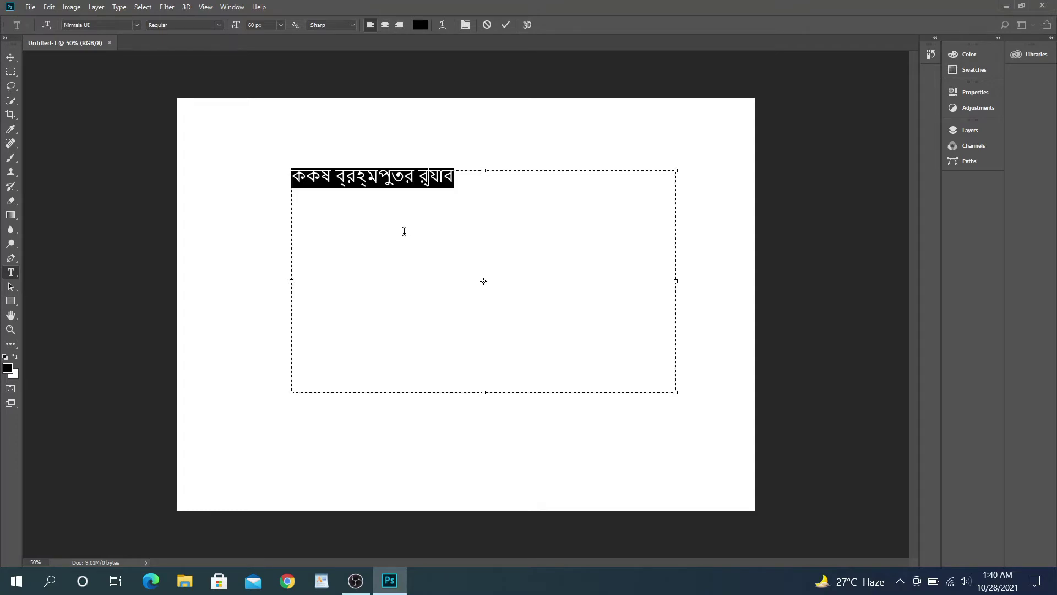
{"action": "left_click", "coordinate": [137, 25]}
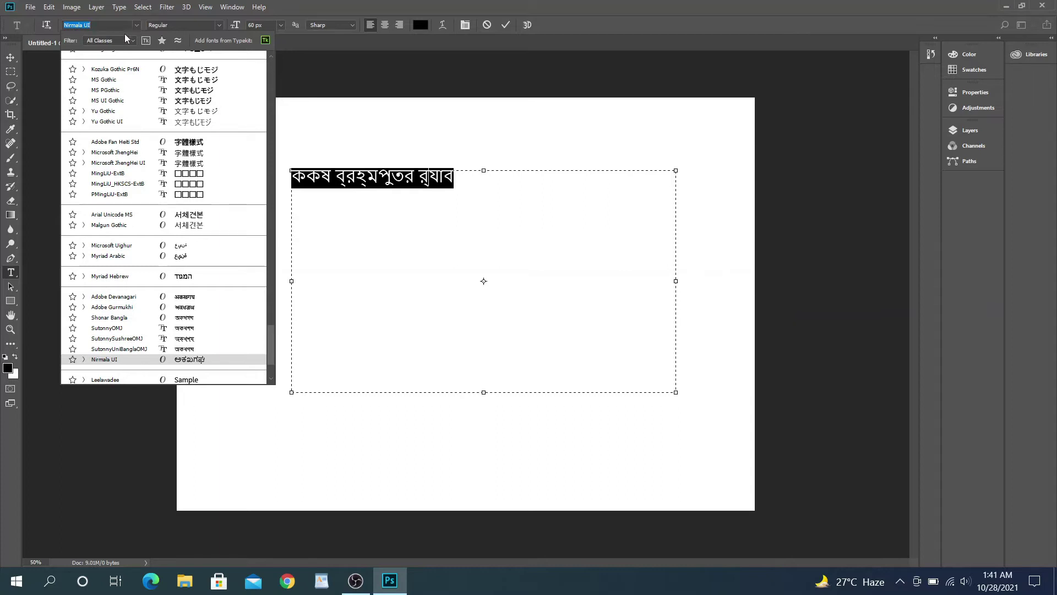
{"action": "left_click", "coordinate": [118, 319]}
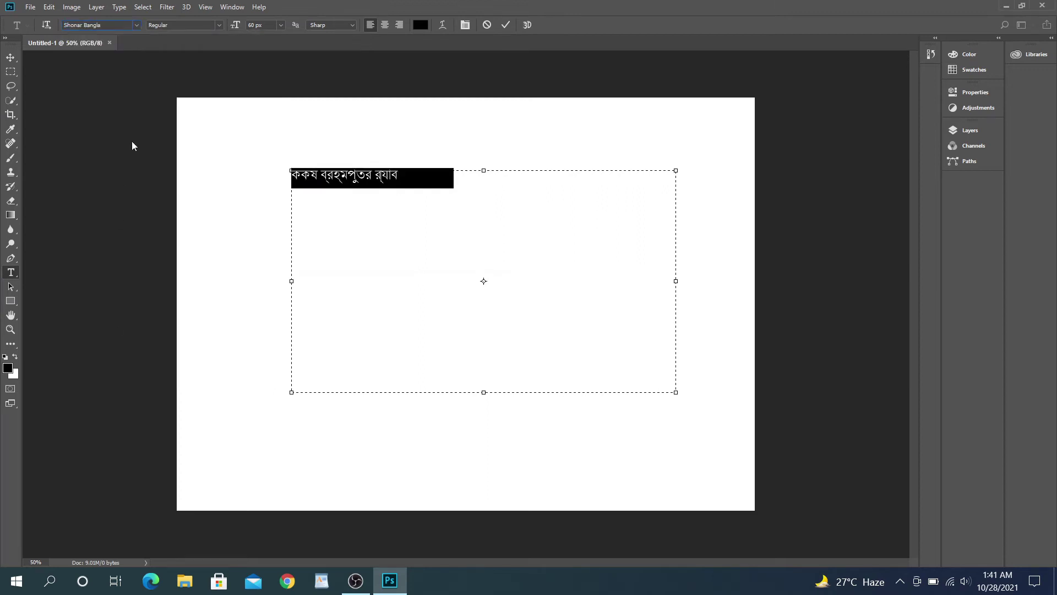
{"action": "left_click", "coordinate": [301, 210]}
{"action": "key", "text": "Escape"}
Step: Close Untitled-1 without saving
{"action": "key", "text": "m"}
{"action": "left_click", "coordinate": [137, 42]}
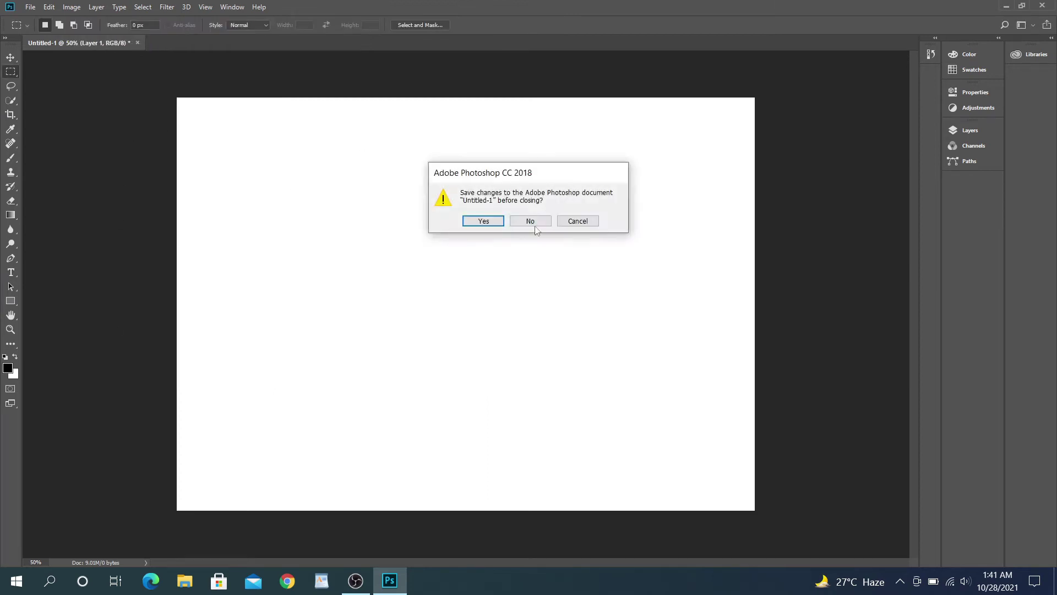
{"action": "left_click", "coordinate": [519, 224]}
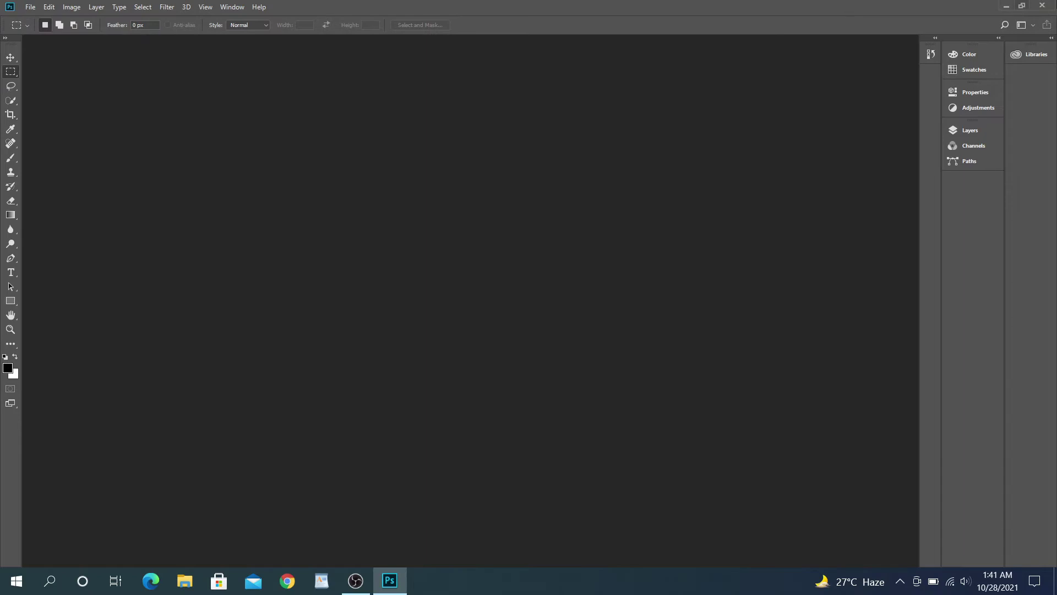
Step: With Photoshop minimized, search Google in Chrome for 'solaimanlipi font'
{"action": "left_click", "coordinate": [1007, 7]}
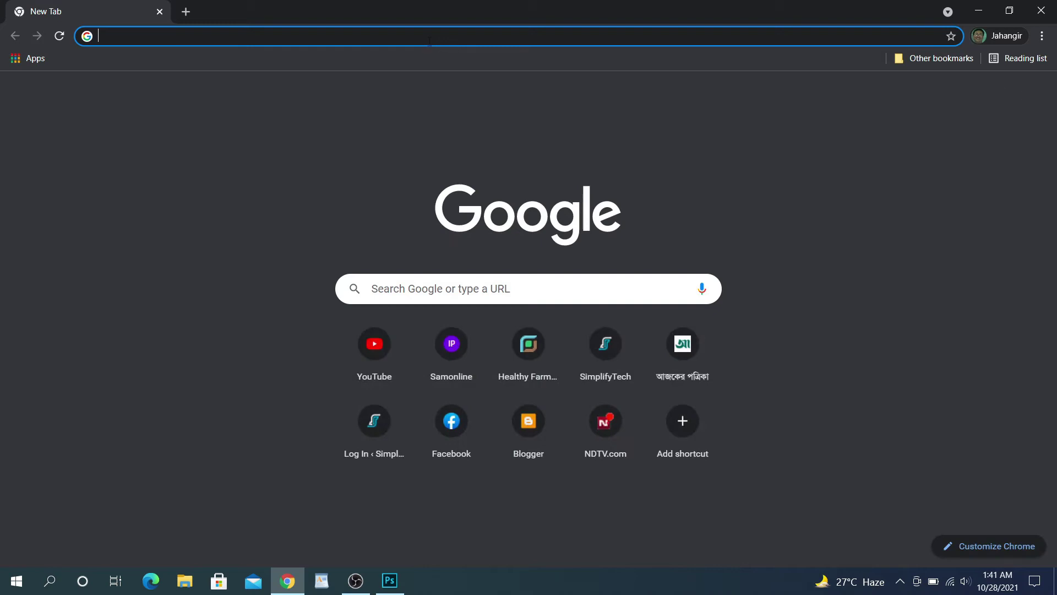
{"action": "left_click", "coordinate": [429, 40]}
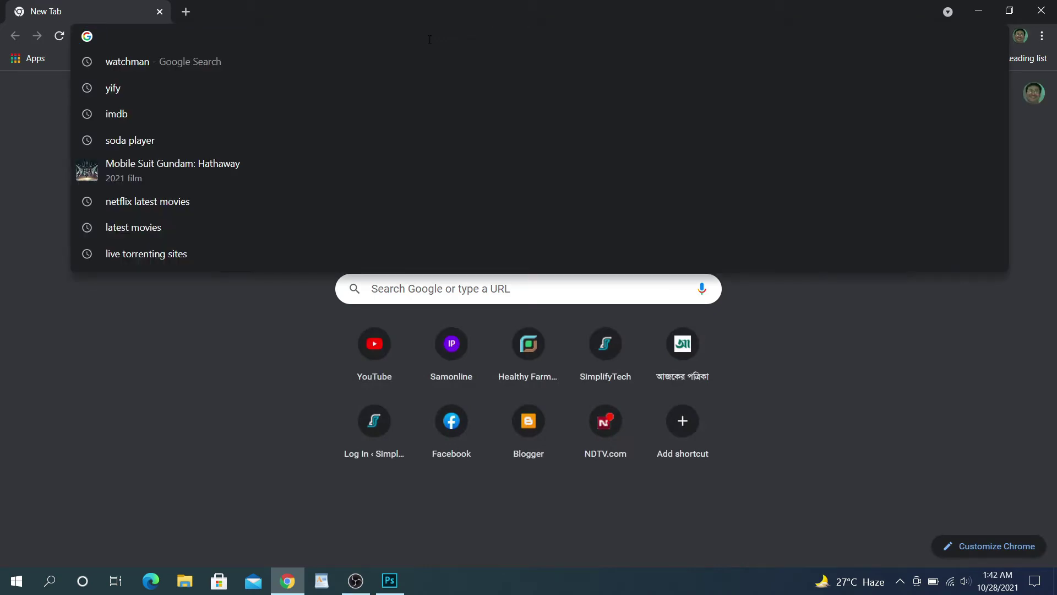
{"action": "type", "text": "ৃগদু"}
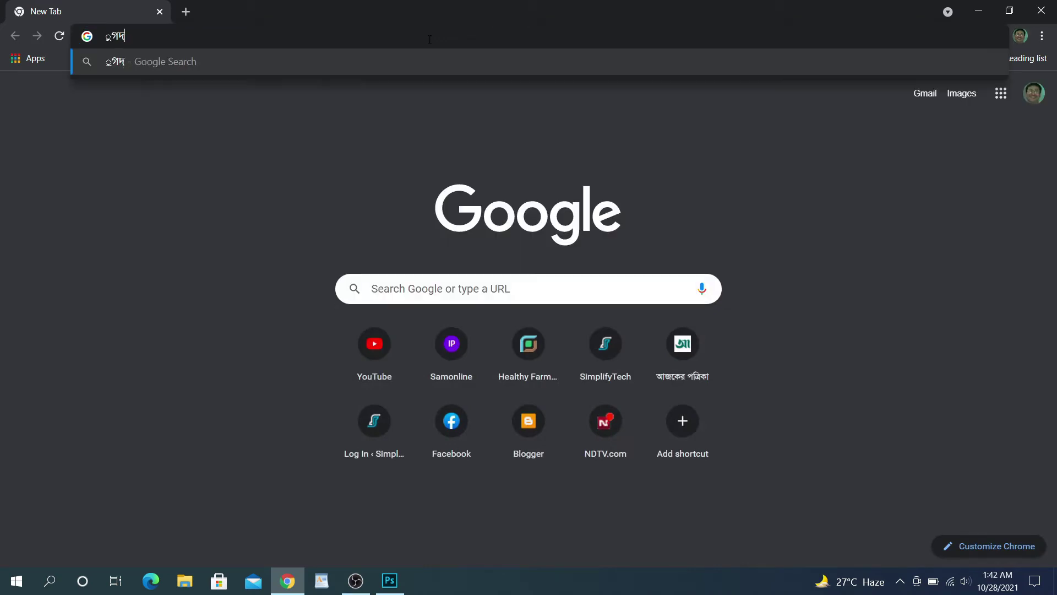
{"action": "key", "text": "BackSpace"}
{"action": "key", "text": "BackSpace"}
{"action": "key", "text": "BackSpace"}
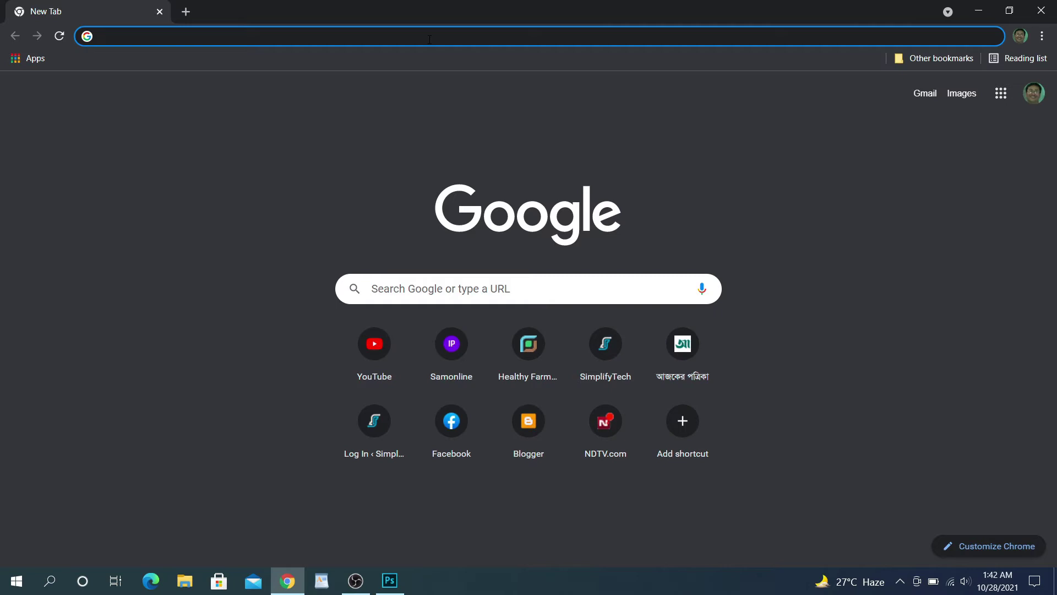
{"action": "type", "text": "solaimanlipi"}
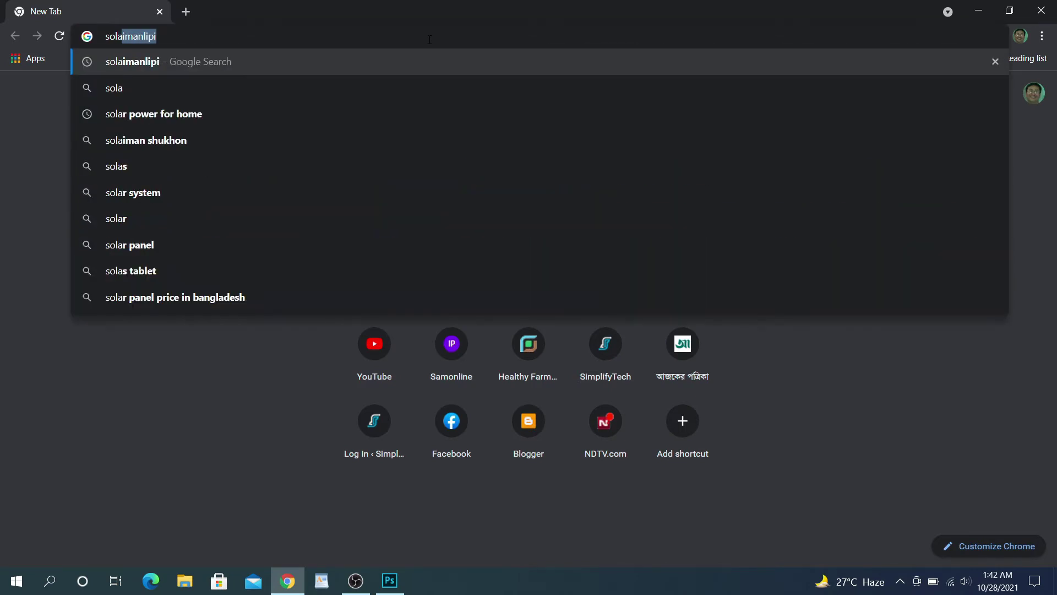
{"action": "key", "text": "Right"}
{"action": "type", "text": "font"}
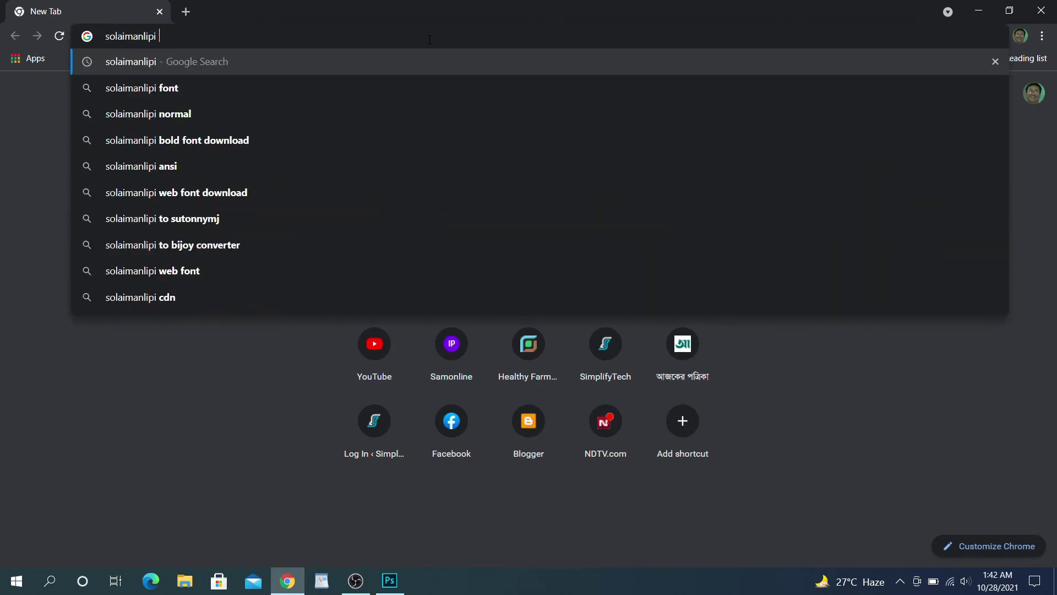
{"action": "key", "text": "Return"}
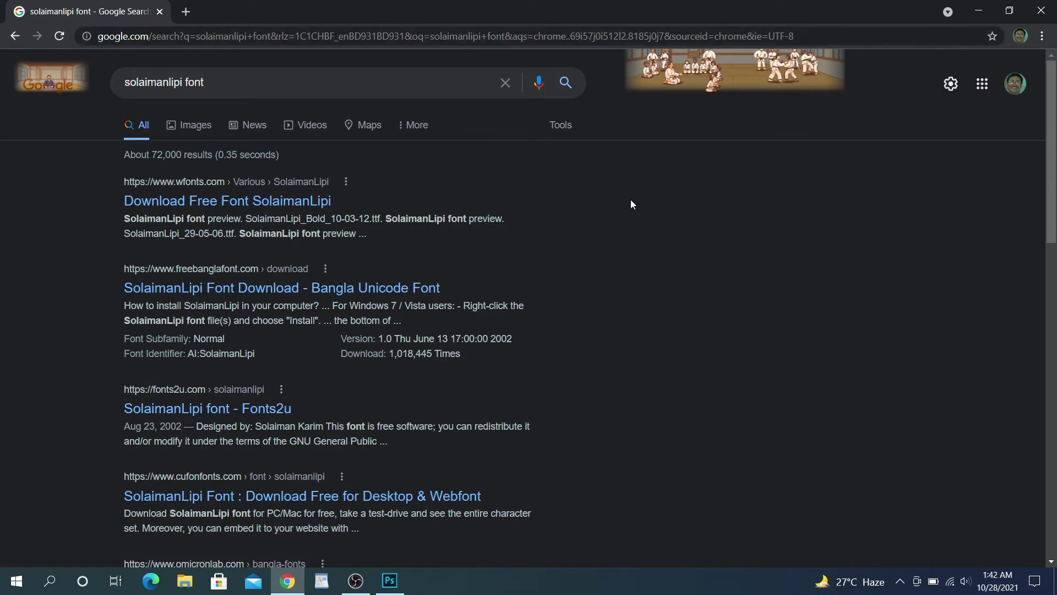
Step: Open the OmicronLab Bangla fonts result and scroll to SolaimanLipi
{"action": "scroll", "coordinate": [80, 298], "scroll_direction": "down", "scroll_amount": 2}
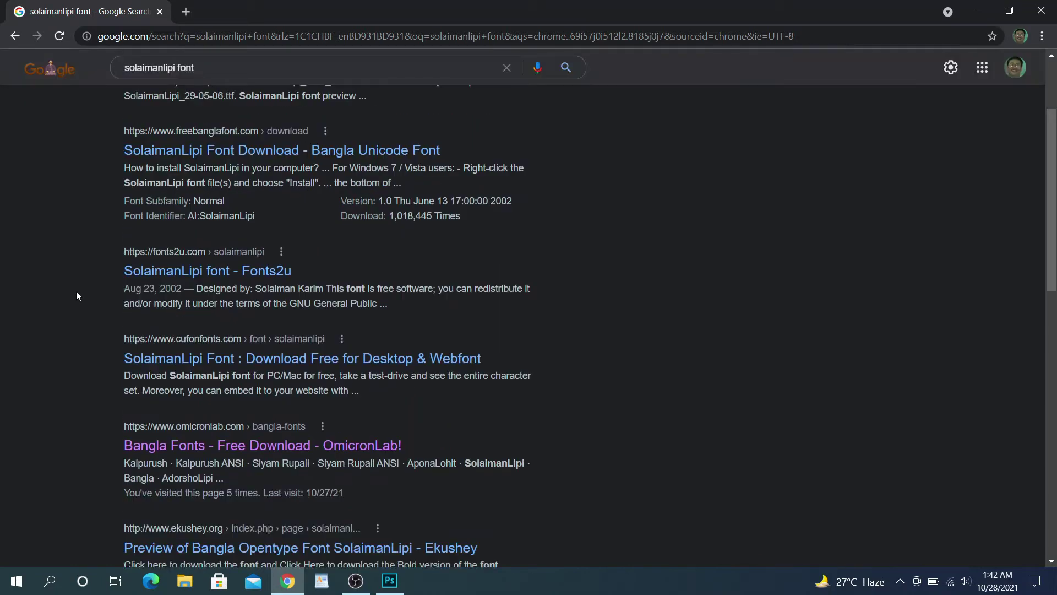
{"action": "left_click", "coordinate": [228, 446]}
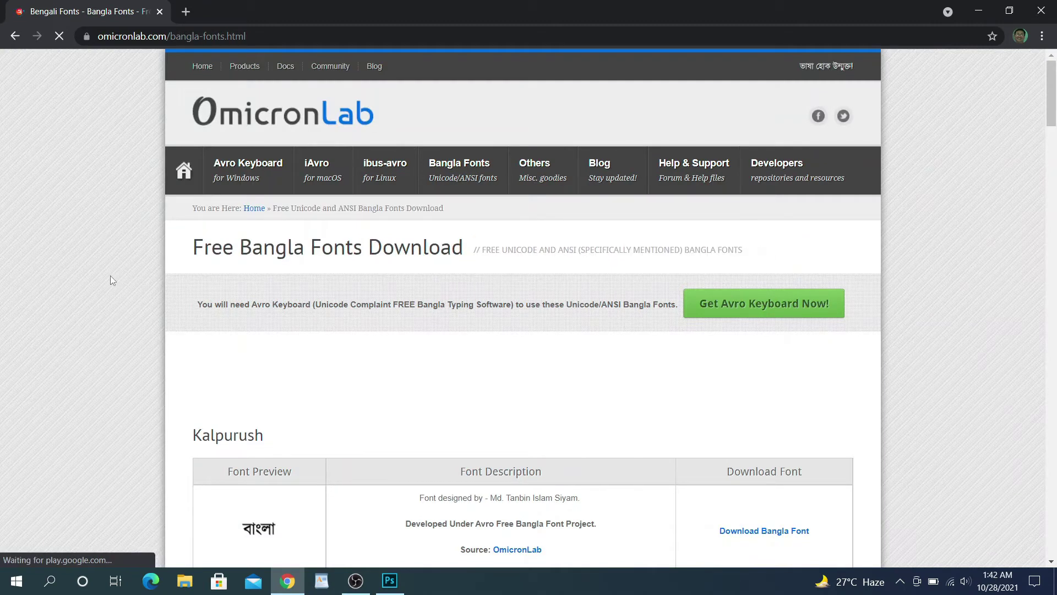
{"action": "scroll", "coordinate": [110, 275], "scroll_direction": "down", "scroll_amount": 3}
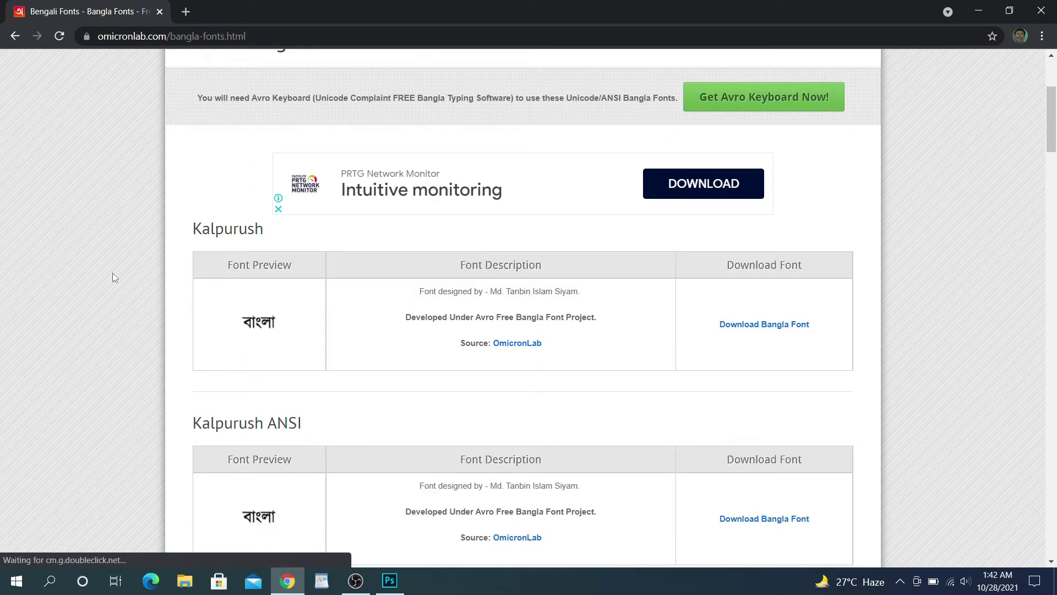
{"action": "scroll", "coordinate": [112, 272], "scroll_direction": "down", "scroll_amount": 9}
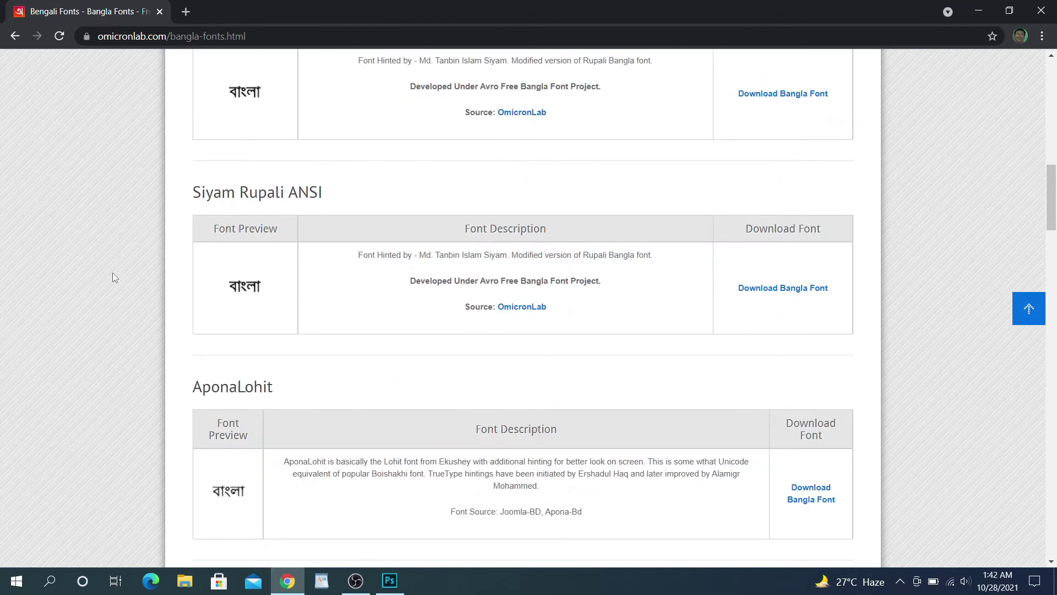
{"action": "scroll", "coordinate": [112, 272], "scroll_direction": "down", "scroll_amount": 6}
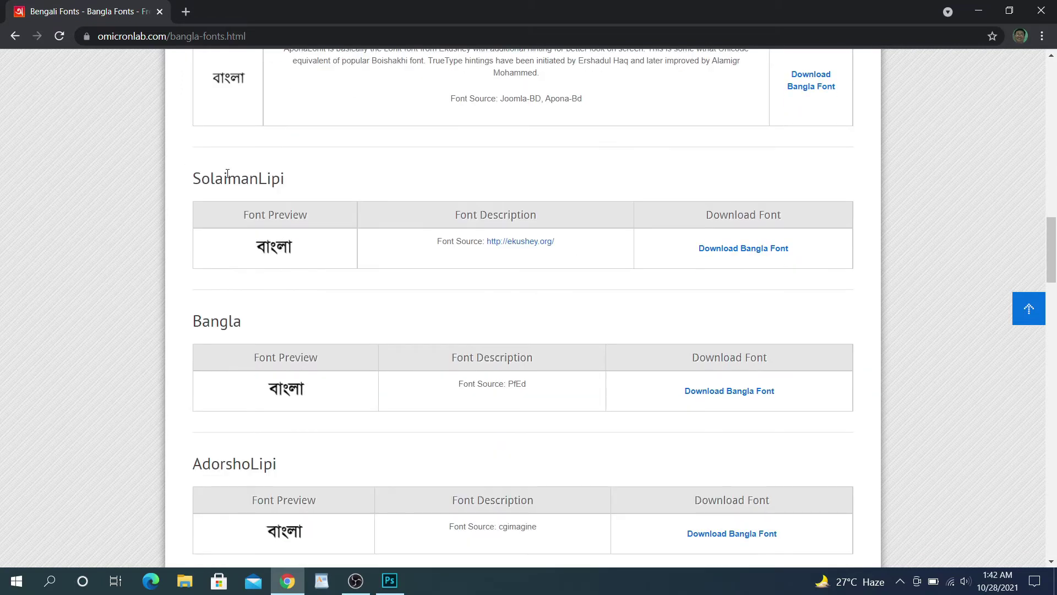
Step: Download SolaimanLipi_20-04-07.ttf and show it in the Downloads folder
{"action": "left_click", "coordinate": [747, 249]}
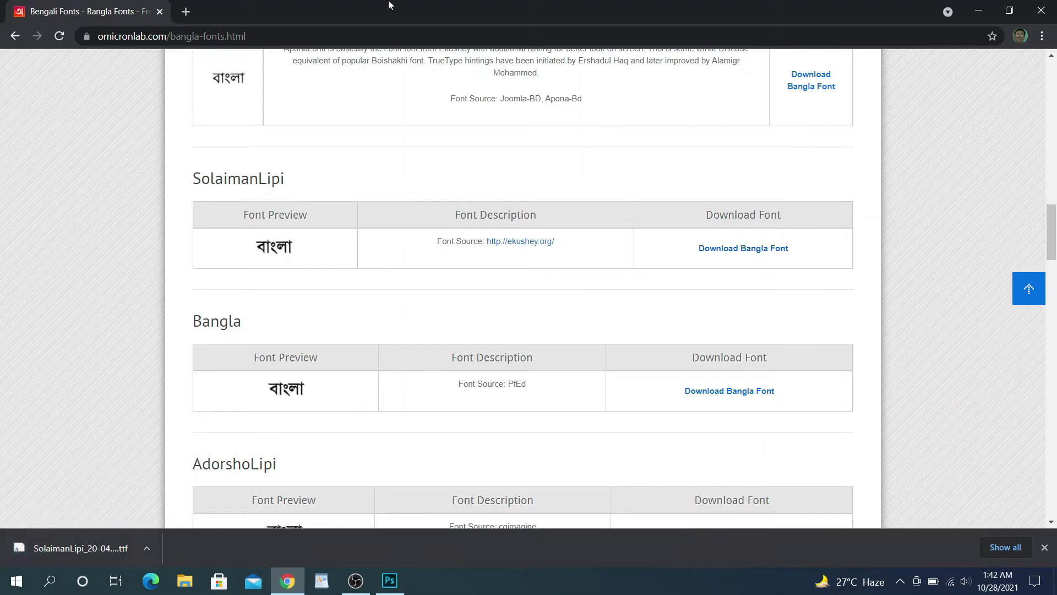
{"action": "left_click", "coordinate": [146, 548]}
{"action": "left_click", "coordinate": [182, 502]}
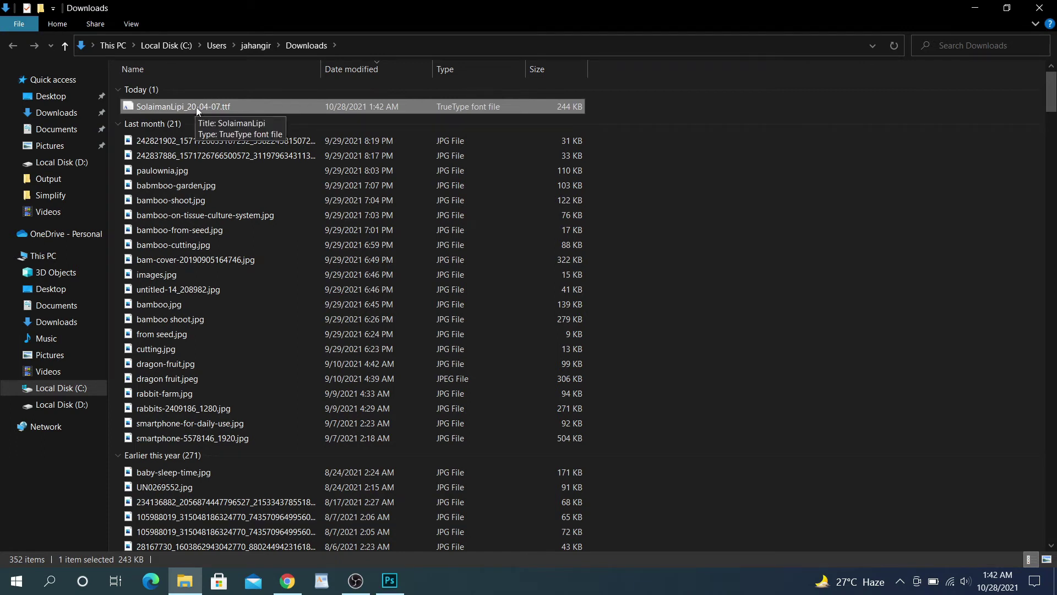
Step: Preview the SolaimanLipi_20-04-07.ttf font, close the preview, and copy the font file
{"action": "double_click", "coordinate": [196, 107]}
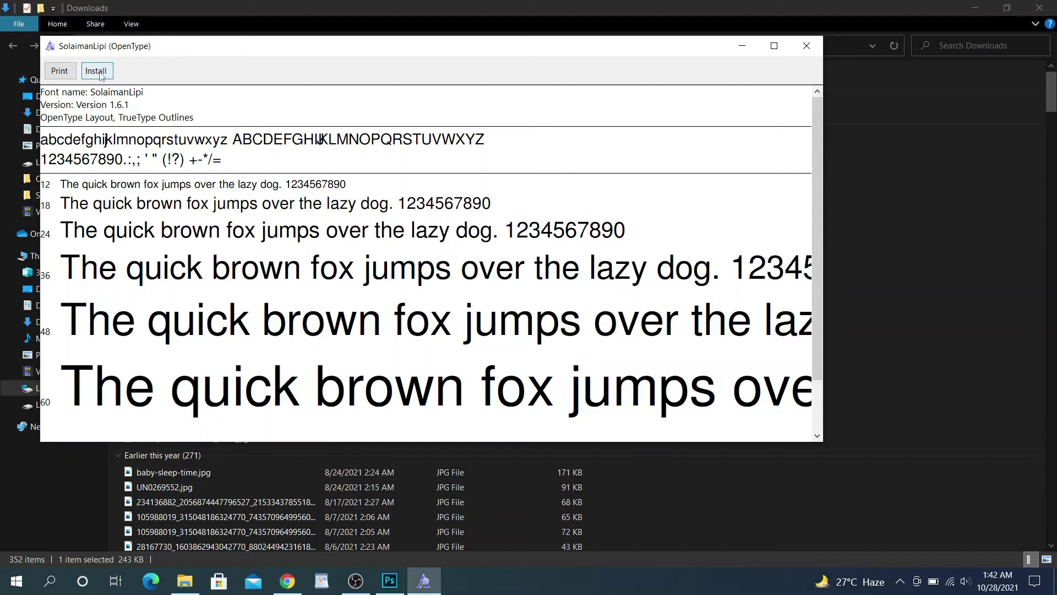
{"action": "left_click", "coordinate": [805, 46]}
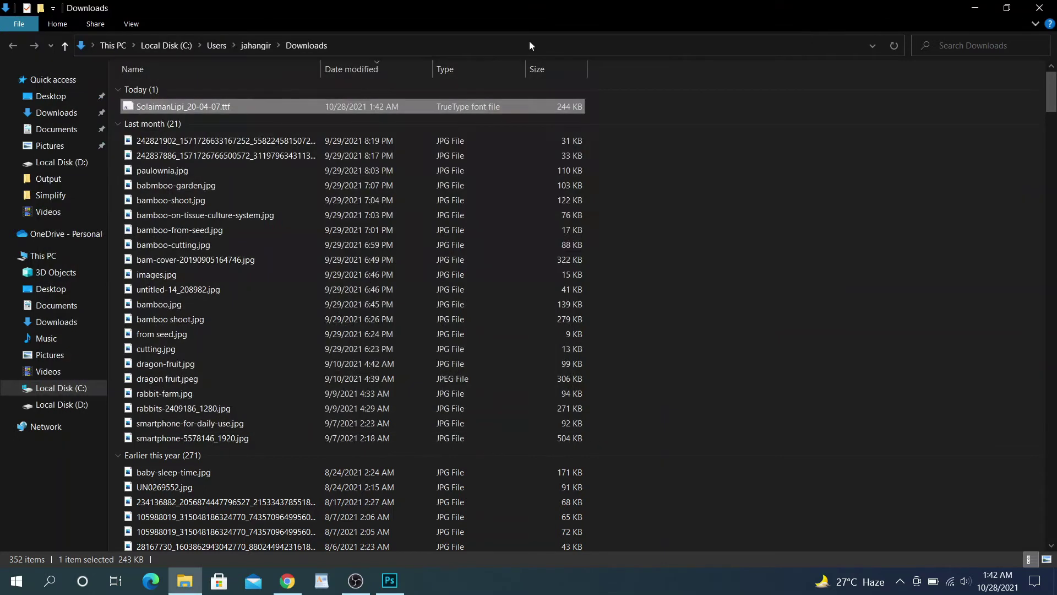
{"action": "right_click", "coordinate": [166, 108]}
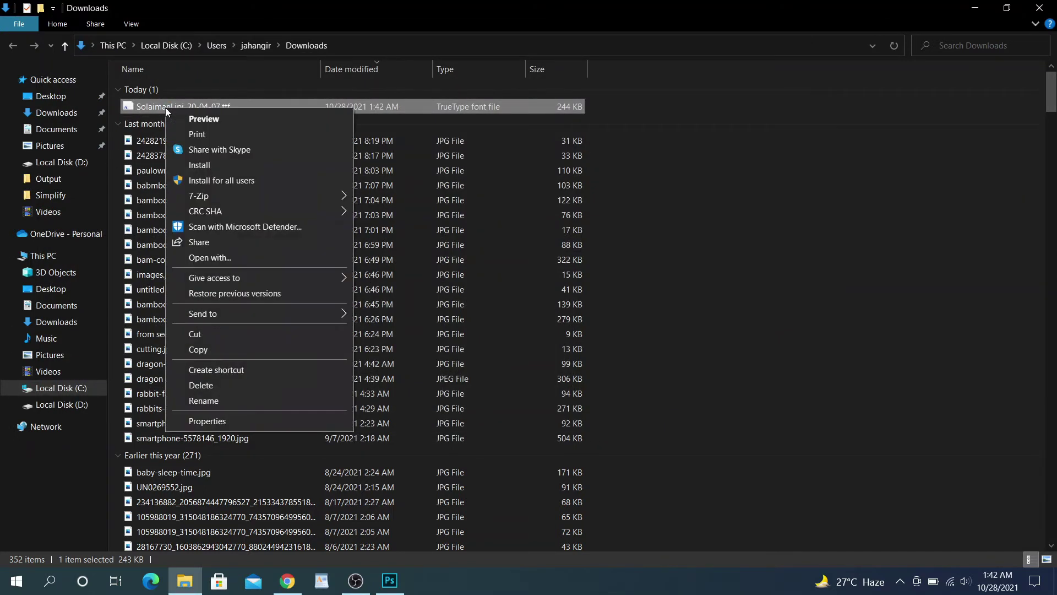
{"action": "left_click", "coordinate": [216, 349]}
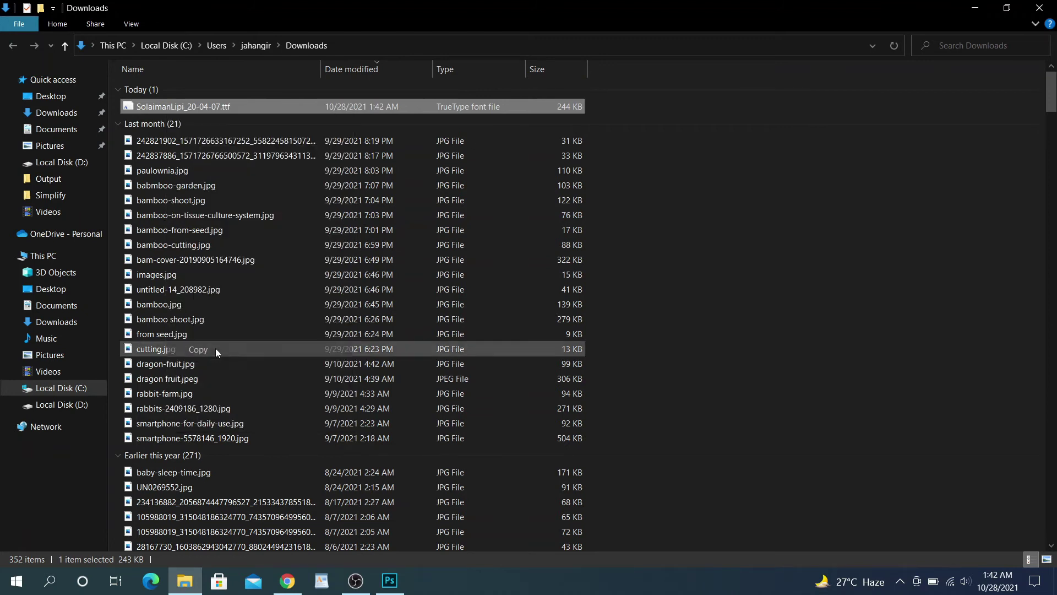
Step: Navigate File Explorer to the C:\Windows\Fonts folder
{"action": "left_click", "coordinate": [16, 581]}
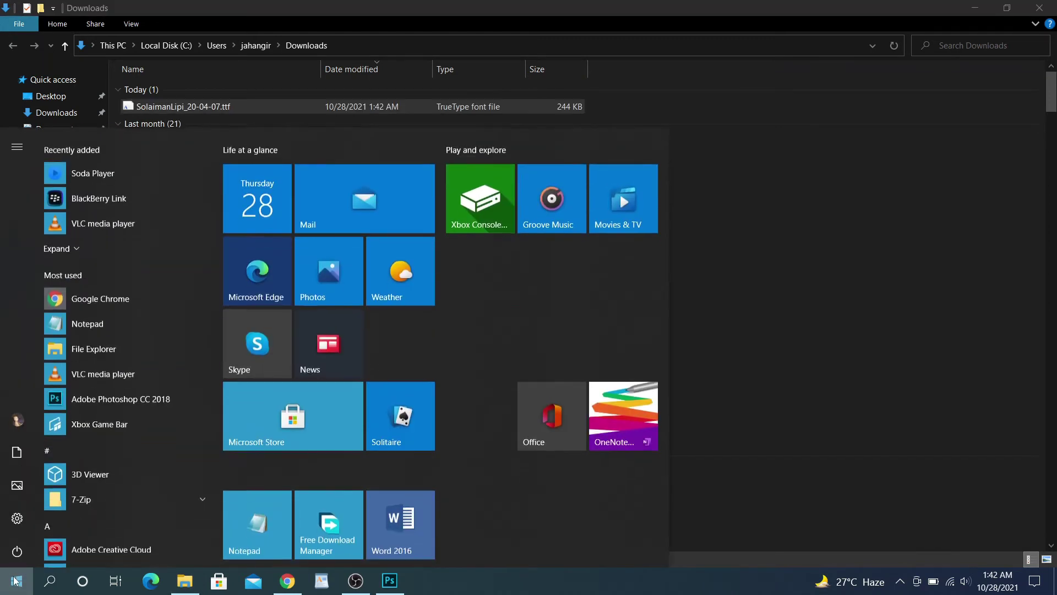
{"action": "type", "text": "fonts"}
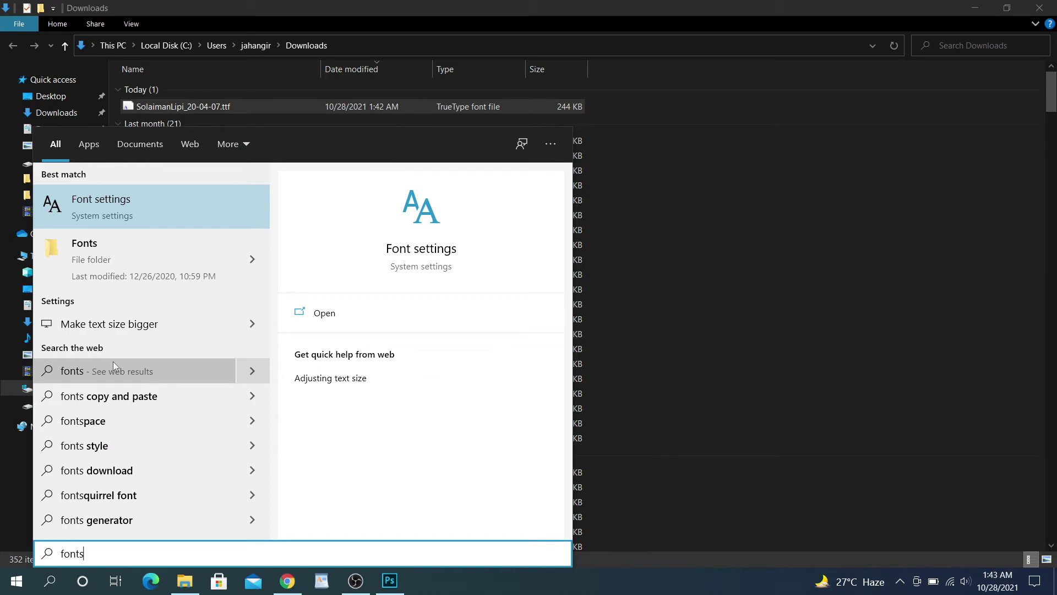
{"action": "left_click", "coordinate": [83, 253]}
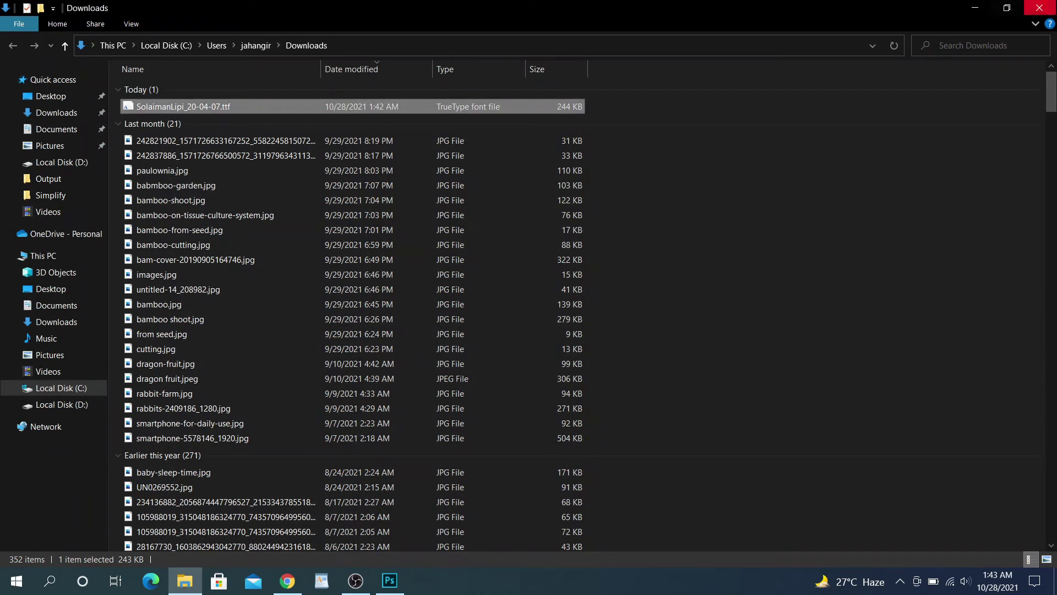
{"action": "left_click", "coordinate": [55, 389]}
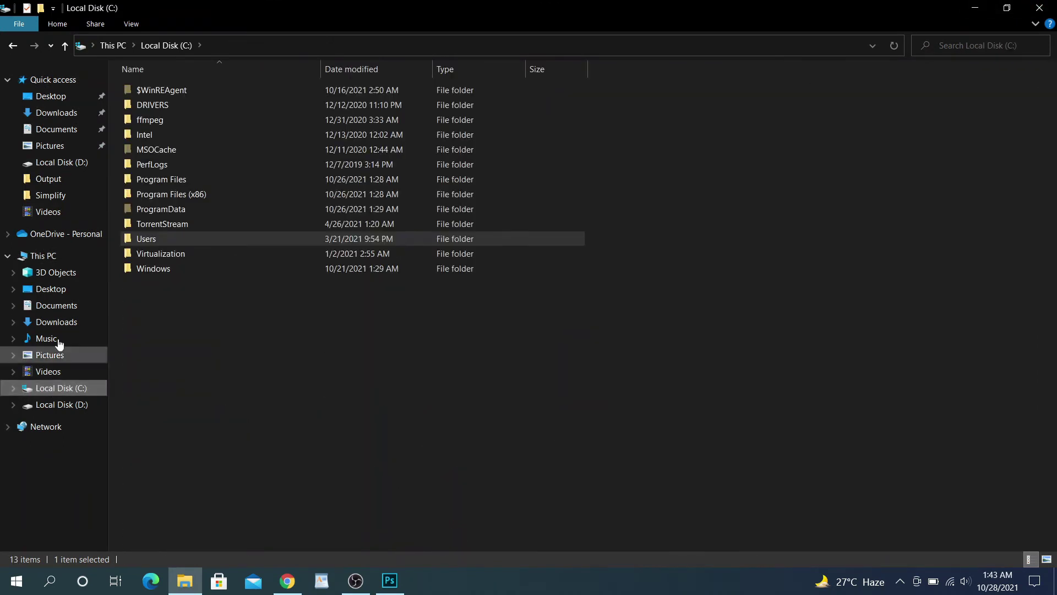
{"action": "left_click", "coordinate": [166, 270]}
{"action": "double_click", "coordinate": [167, 268]}
{"action": "left_click", "coordinate": [165, 267]}
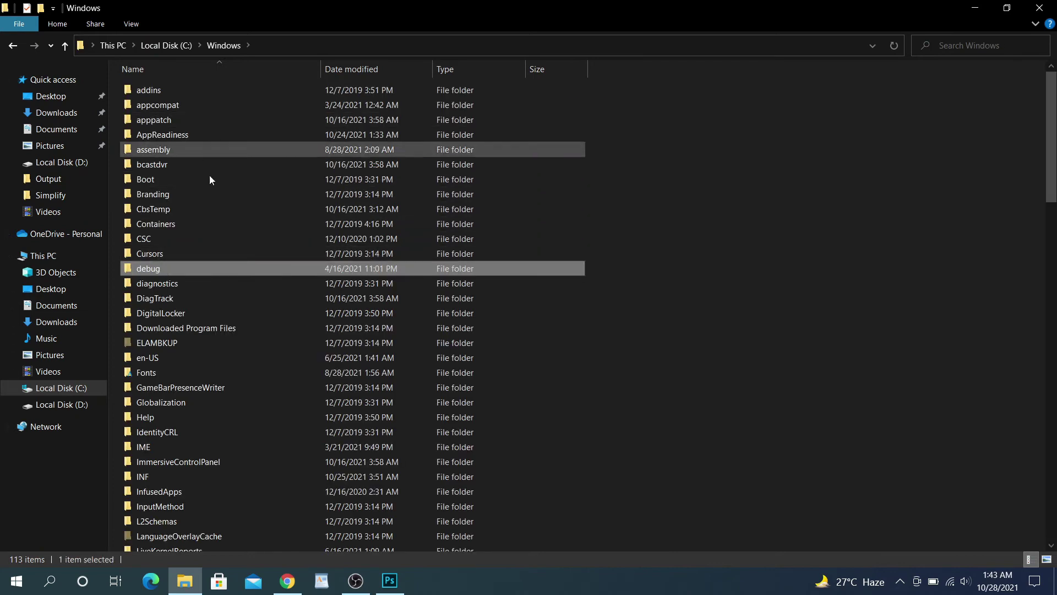
{"action": "double_click", "coordinate": [151, 373]}
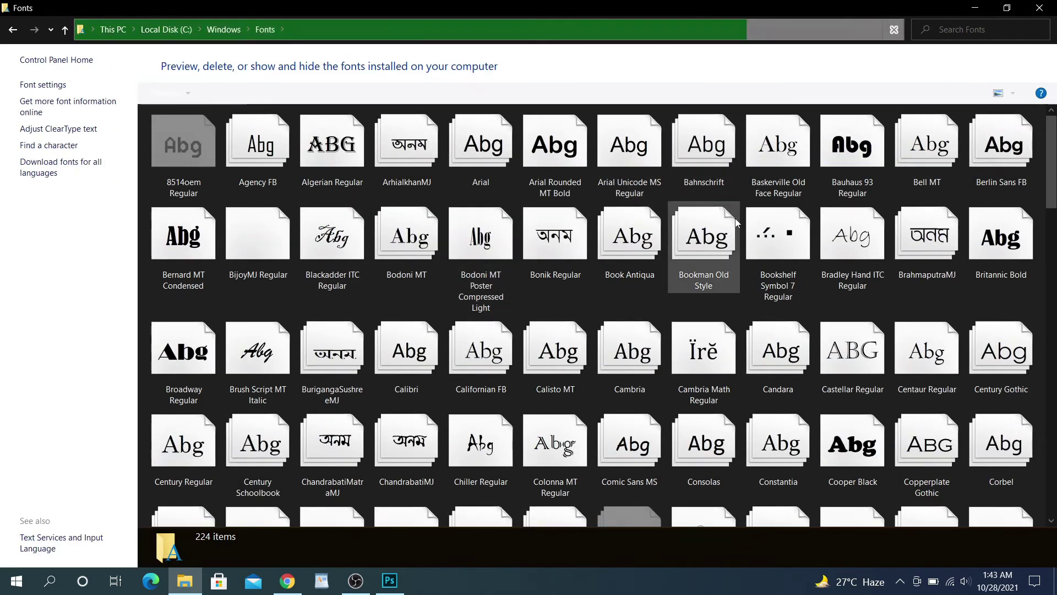
Step: Paste the SolaimanLipi font into Fonts and close the window
{"action": "right_click", "coordinate": [654, 293]}
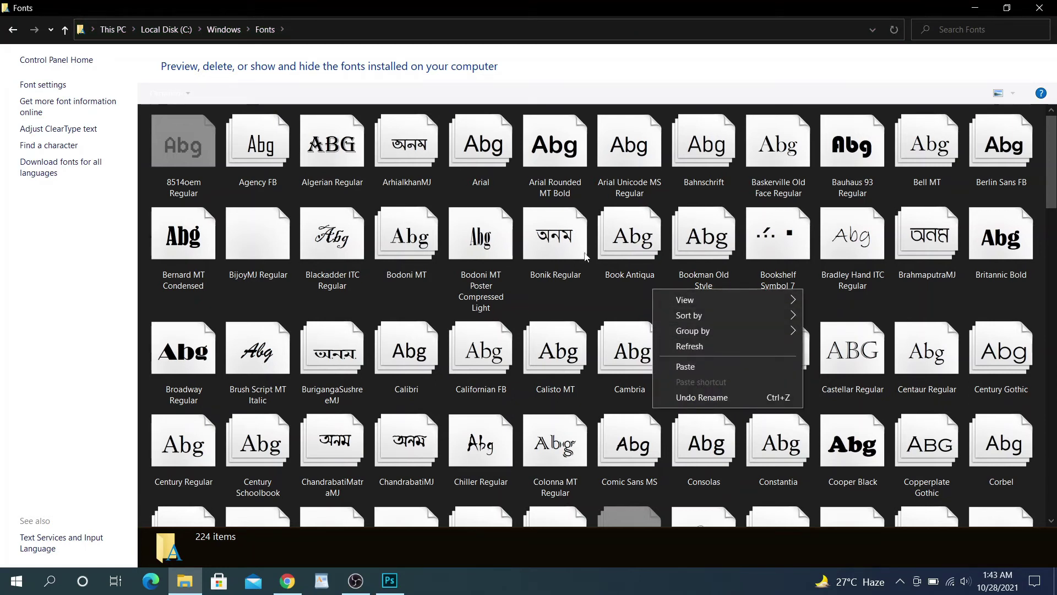
{"action": "left_click", "coordinate": [620, 294]}
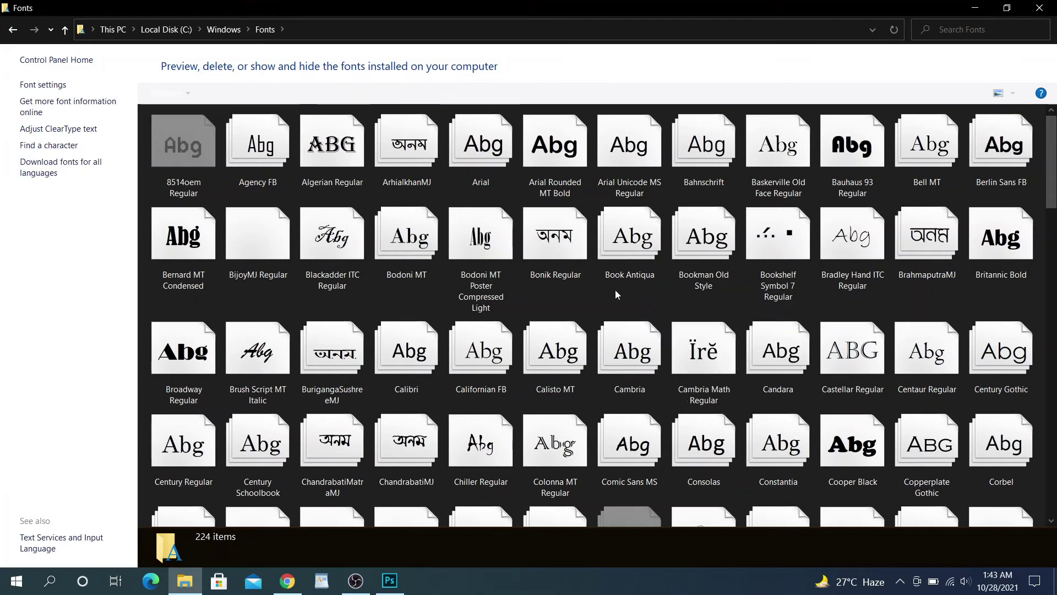
{"action": "left_click", "coordinate": [1049, 14]}
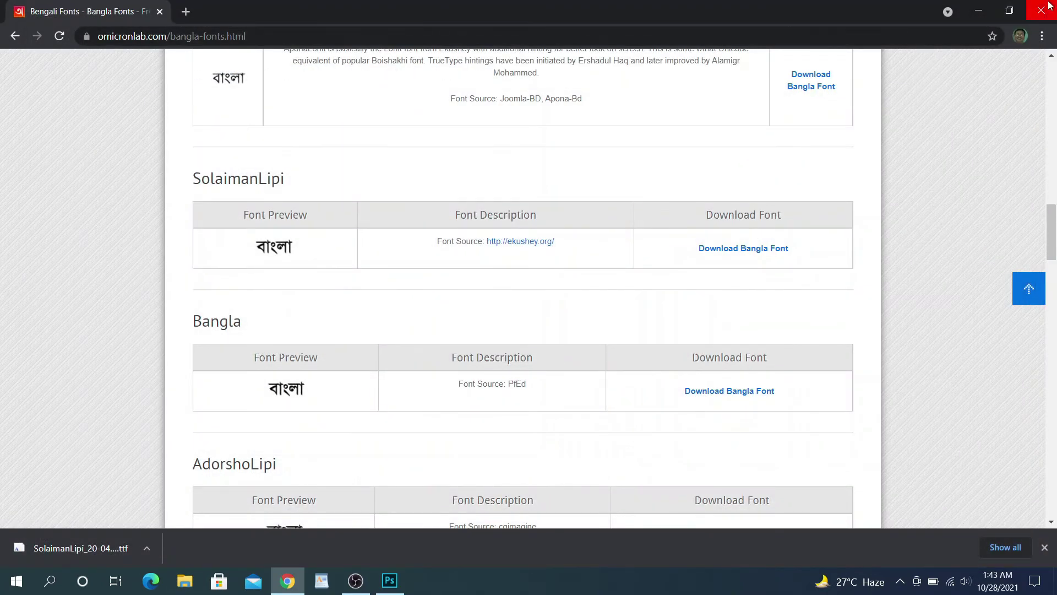
Step: Back in Photoshop, set the Type preferences' text engine to Middle Eastern and South Asian
{"action": "left_click", "coordinate": [979, 11]}
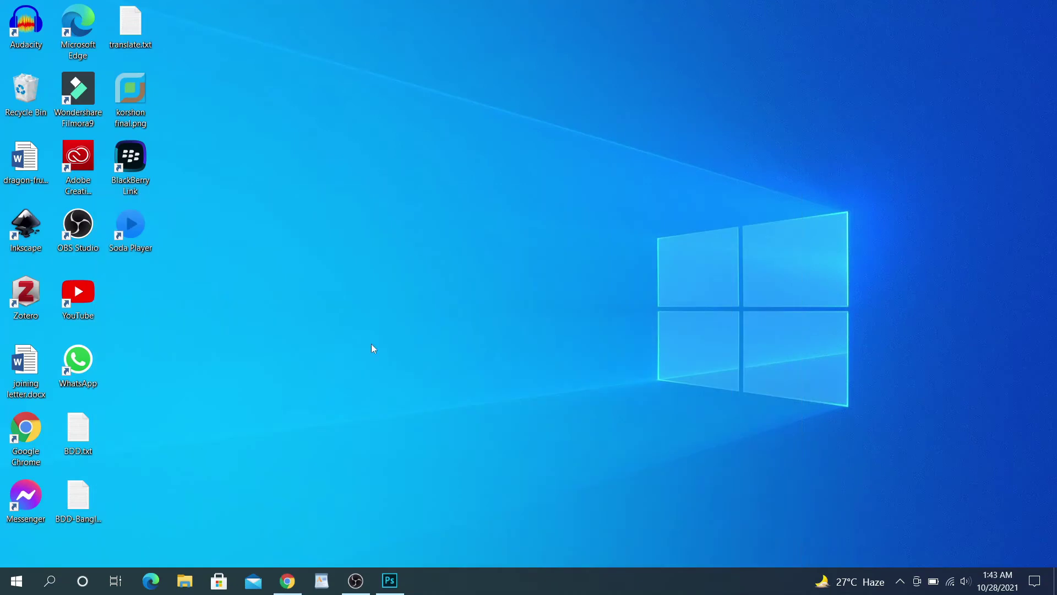
{"action": "left_click", "coordinate": [389, 581]}
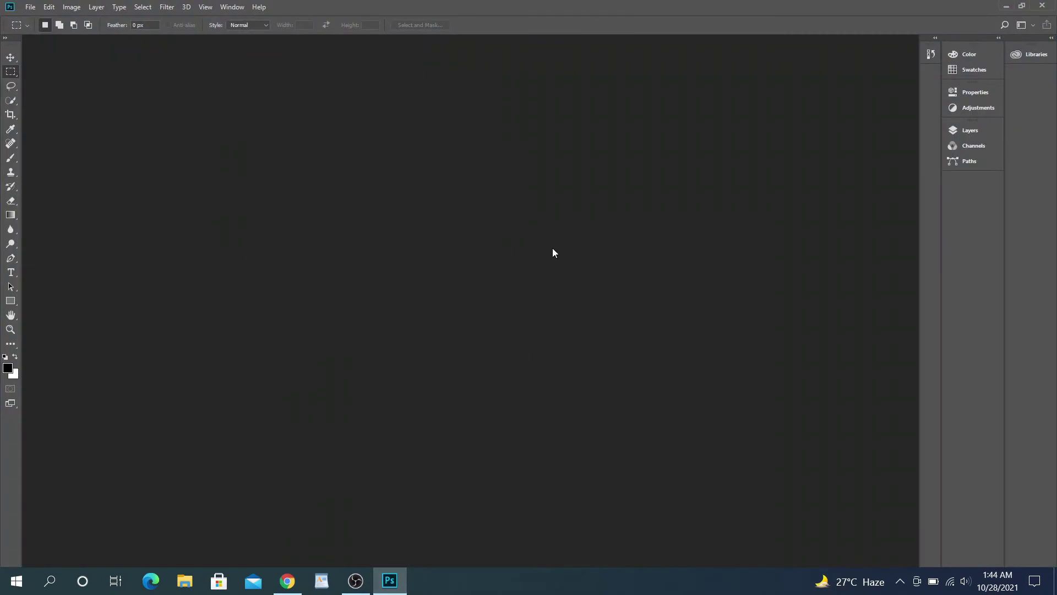
{"action": "left_click", "coordinate": [53, 9]}
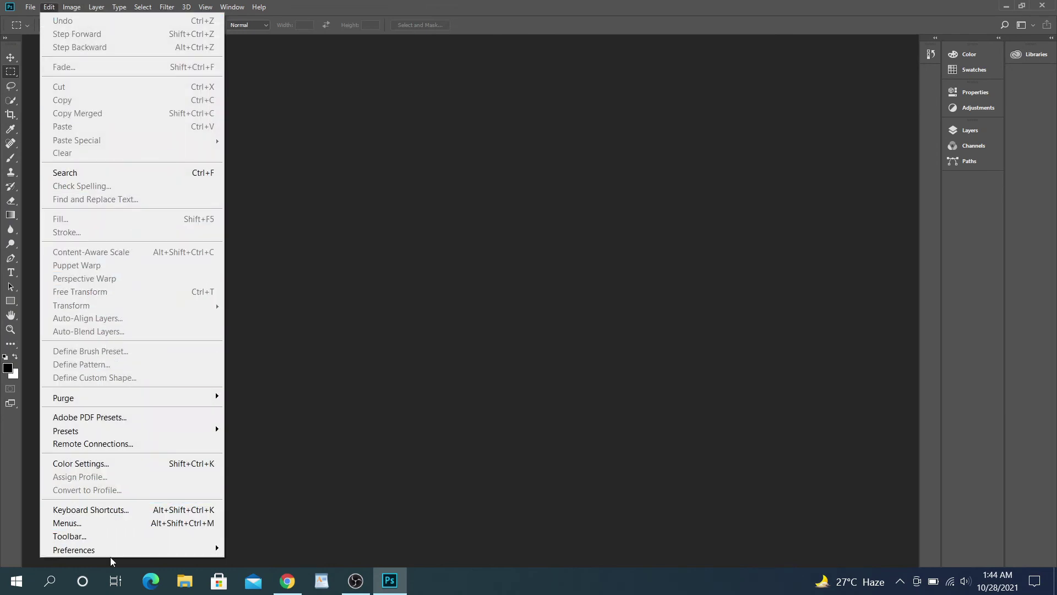
{"action": "mouse_move", "coordinate": [154, 549]}
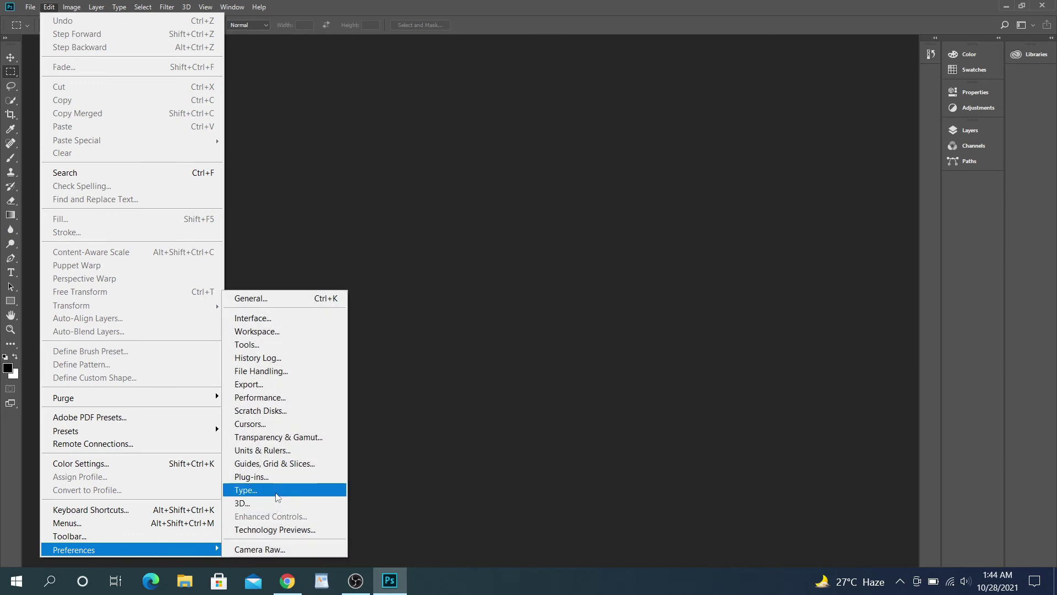
{"action": "left_click", "coordinate": [258, 490]}
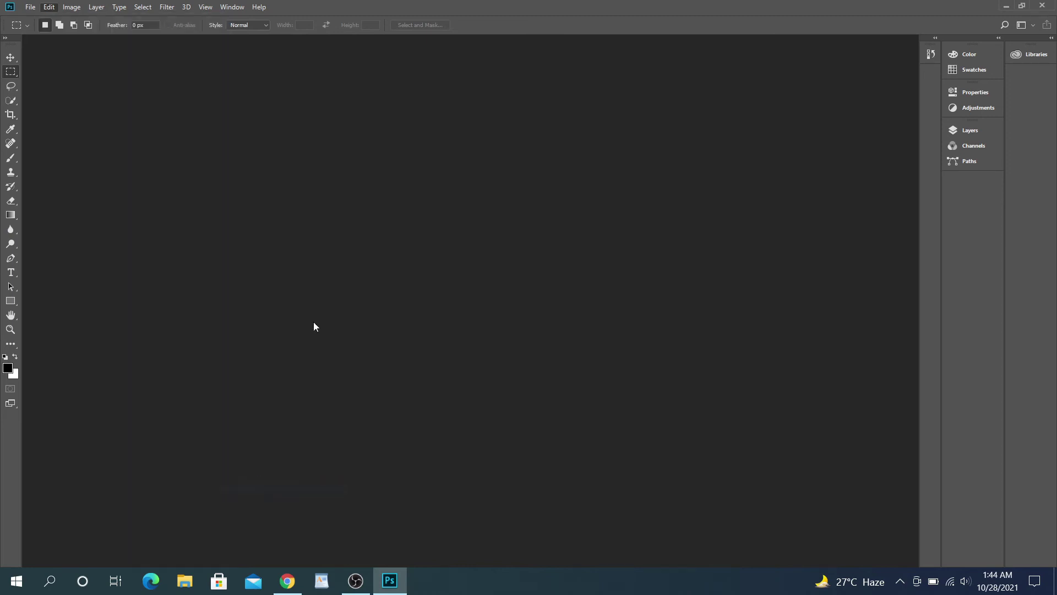
{"action": "key", "text": "i"}
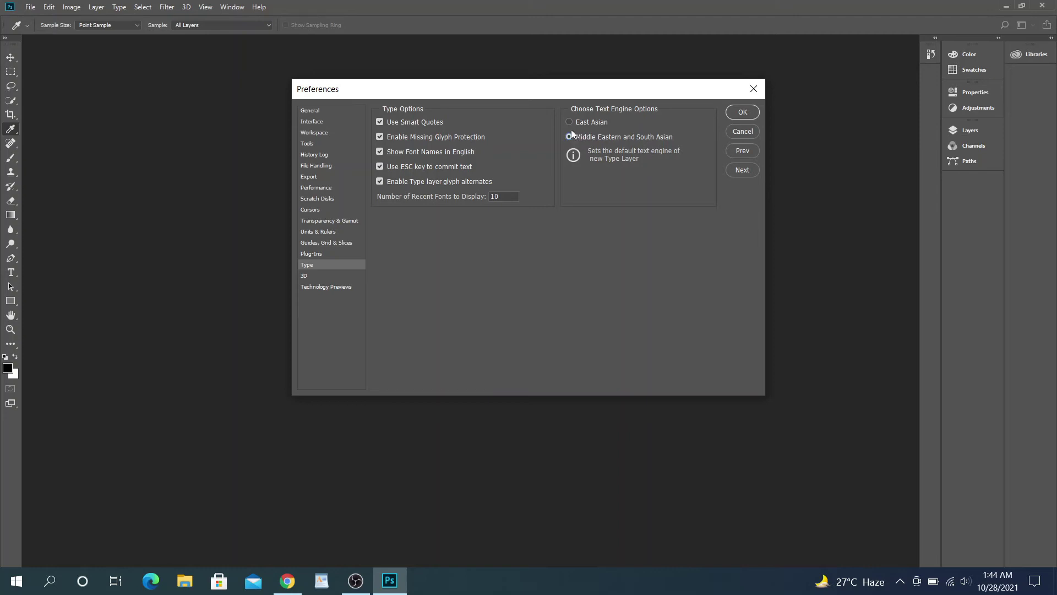
{"action": "left_click", "coordinate": [743, 113]}
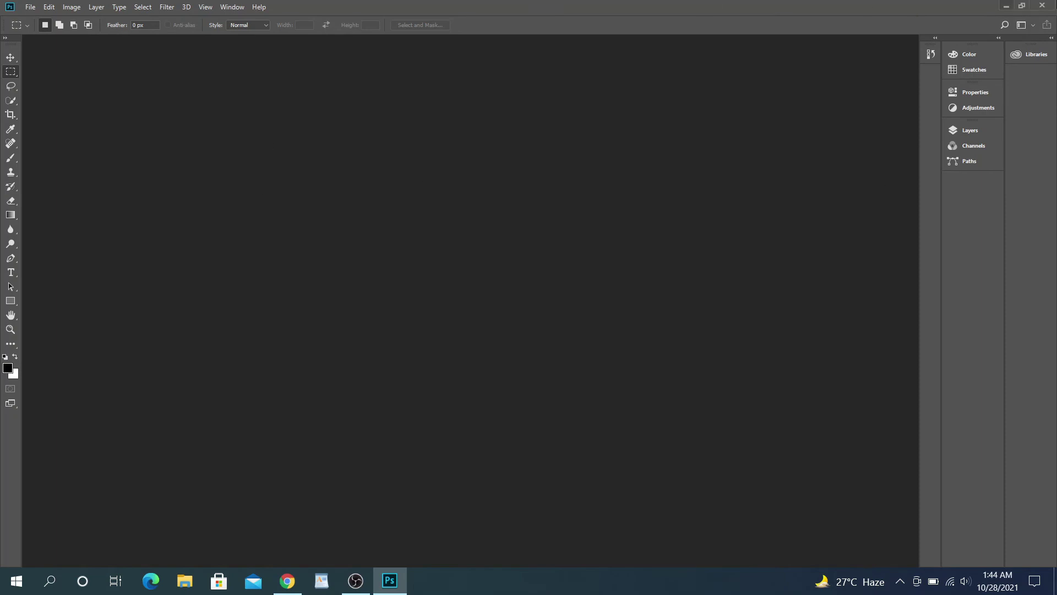
Step: Quit Photoshop and relaunch it from the Start menu so the new text engine applies
{"action": "left_click", "coordinate": [1046, 5]}
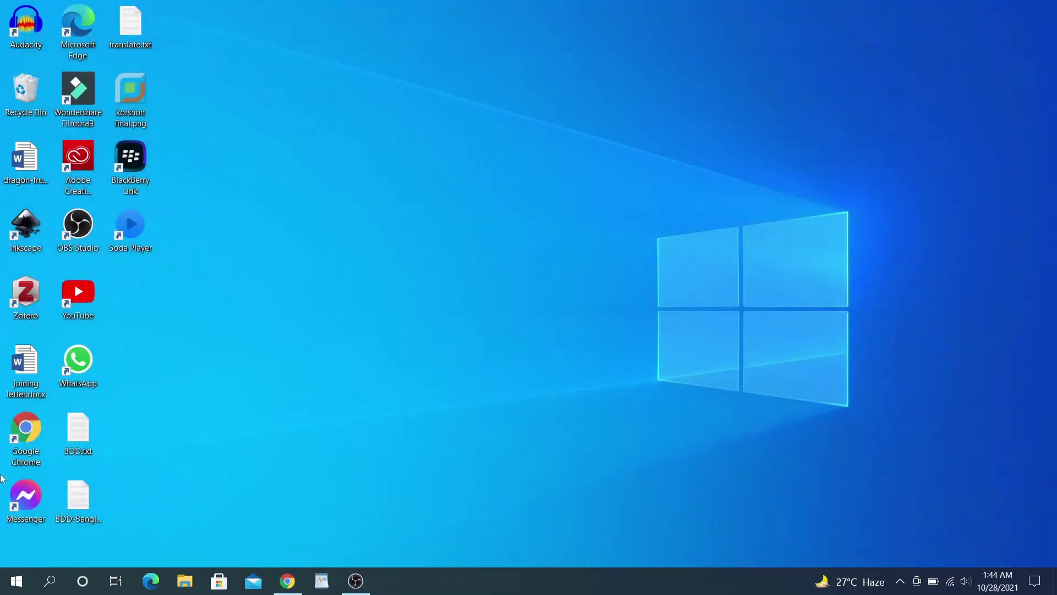
{"action": "left_click", "coordinate": [12, 587]}
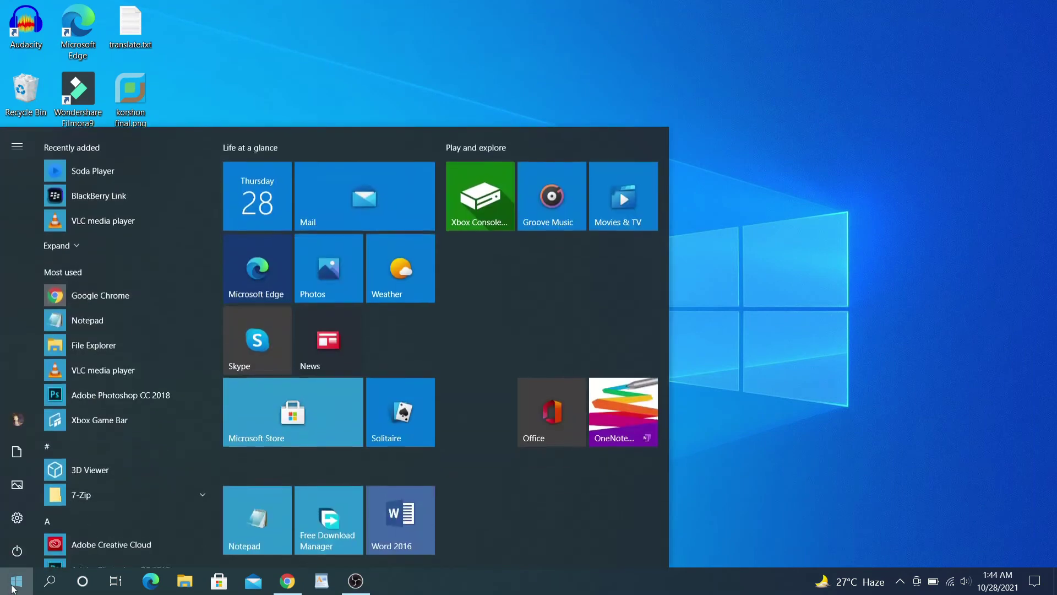
{"action": "left_click", "coordinate": [136, 395]}
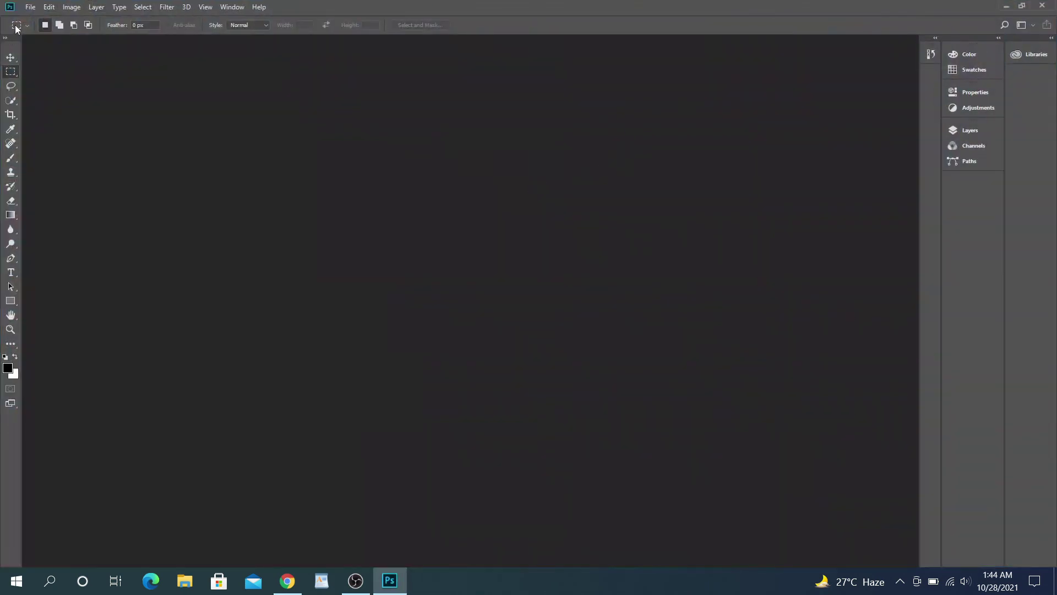
Step: Create a new 2100 × 1500 px, 300 ppi document with a white background
{"action": "left_click", "coordinate": [30, 7]}
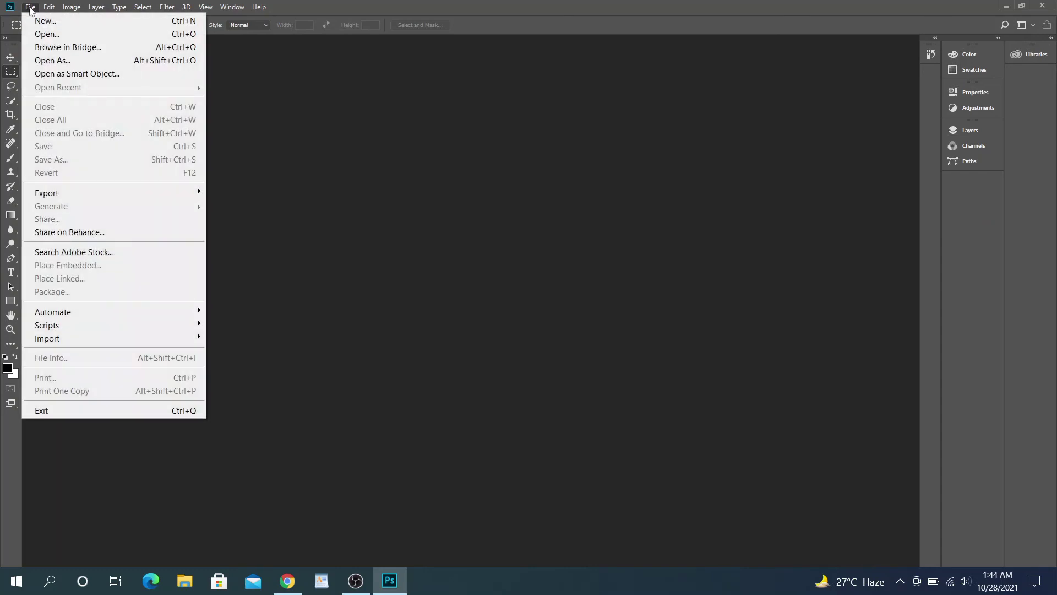
{"action": "left_click", "coordinate": [86, 21]}
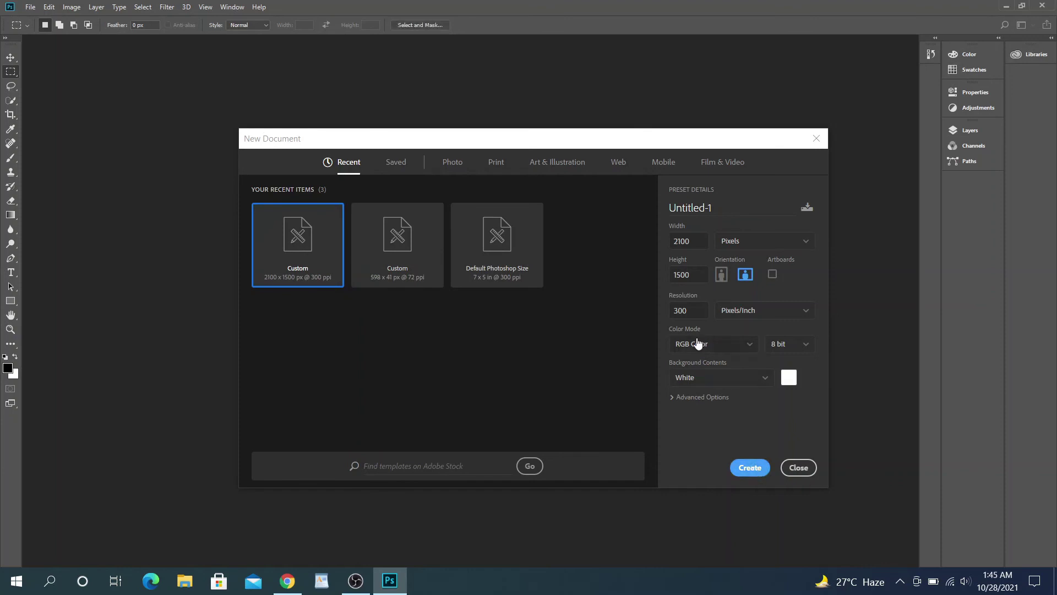
{"action": "key", "text": "Return"}
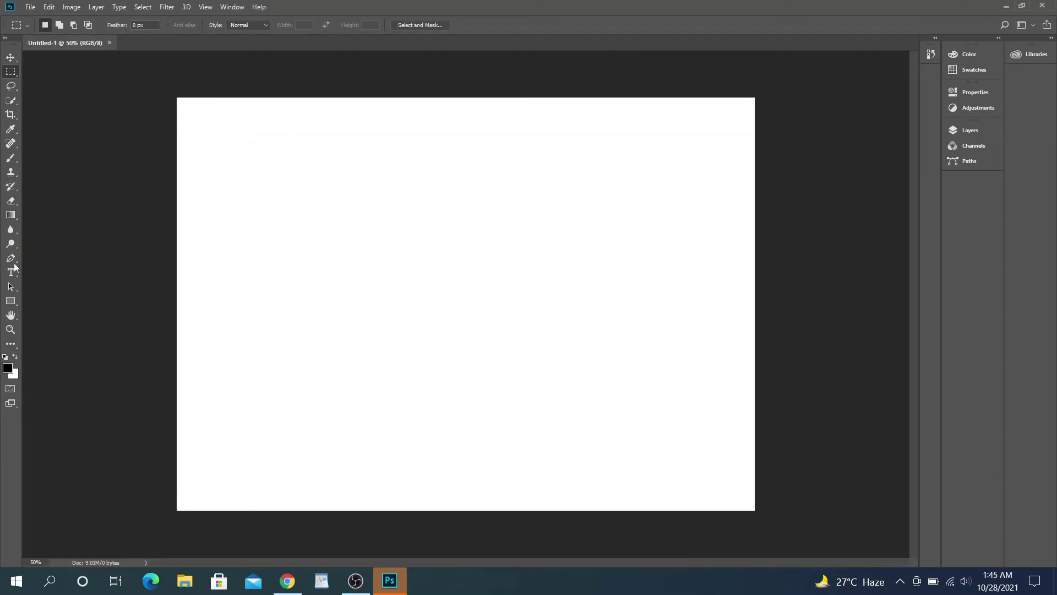
Step: Draw a paragraph text box on the canvas and set the type to SolaimanLipi at 72 px
{"action": "left_click", "coordinate": [11, 272]}
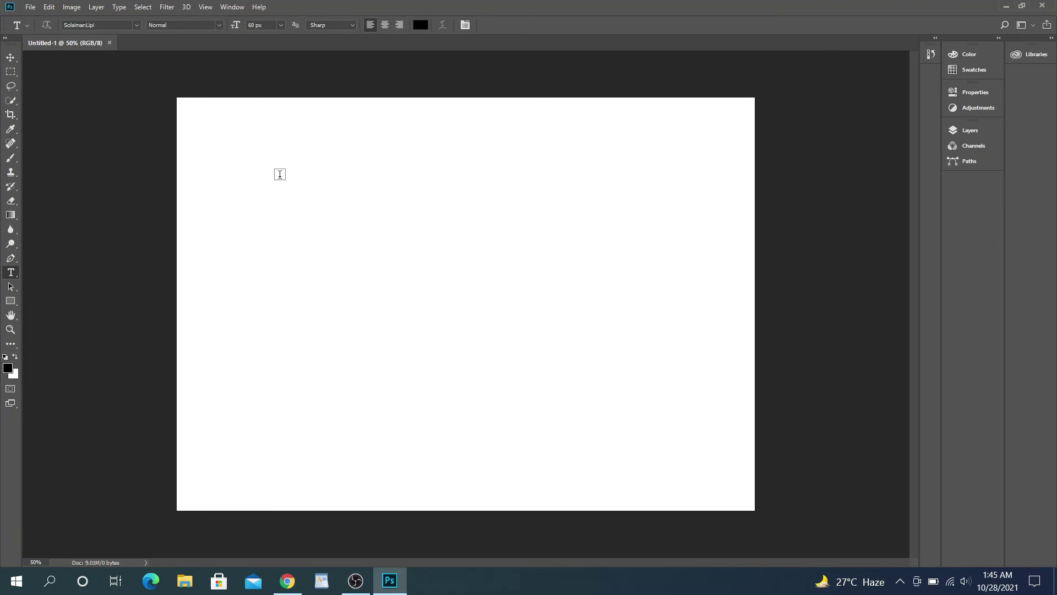
{"action": "left_click_drag", "start_coordinate": [283, 163], "coordinate": [590, 378]}
{"action": "left_click", "coordinate": [278, 26]}
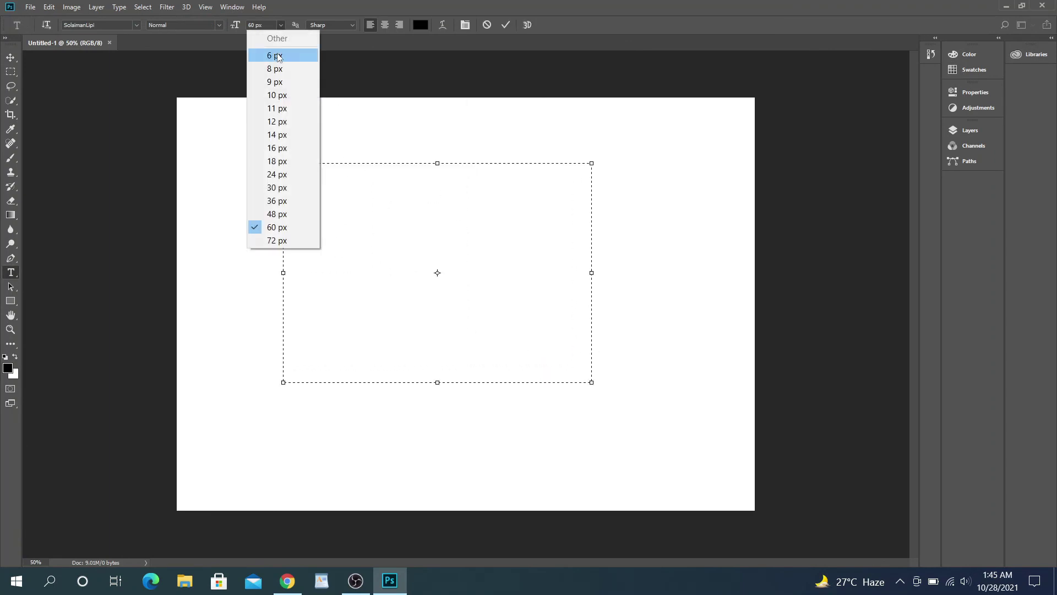
{"action": "left_click", "coordinate": [278, 240]}
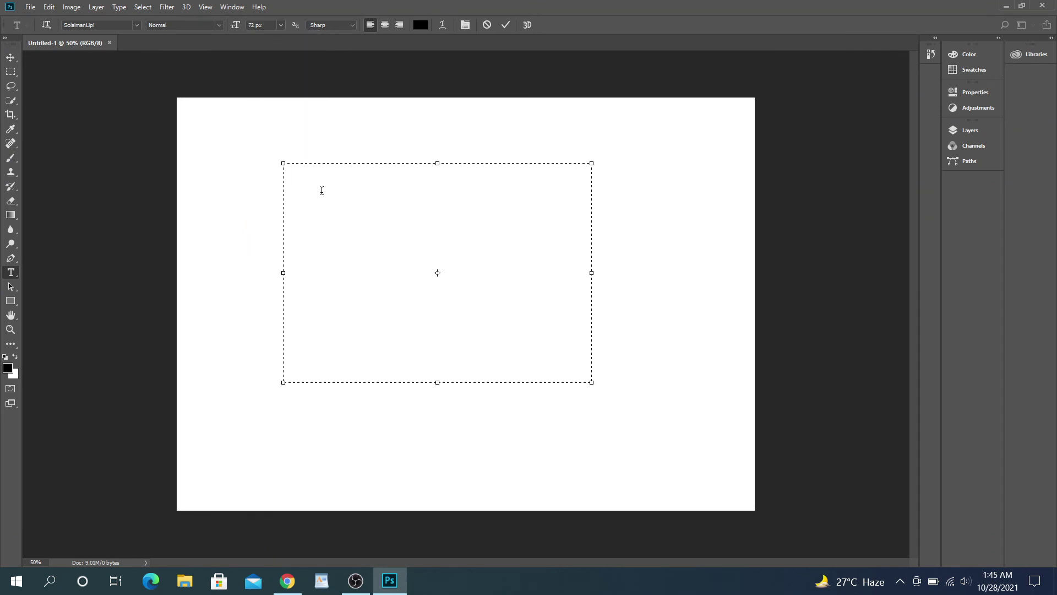
{"action": "left_click", "coordinate": [116, 25]}
{"action": "left_click", "coordinate": [115, 24]}
{"action": "key", "text": "Return"}
Step: Type the Bangla conjunct words কক্ষ and ব্রহ্মপুত্র into the text box, removing an extra ক
{"action": "left_click", "coordinate": [325, 183]}
{"action": "type", "text": "ককক্ষ"}
{"action": "key", "text": "BackSpace"}
{"action": "type", "text": "ব্র"}
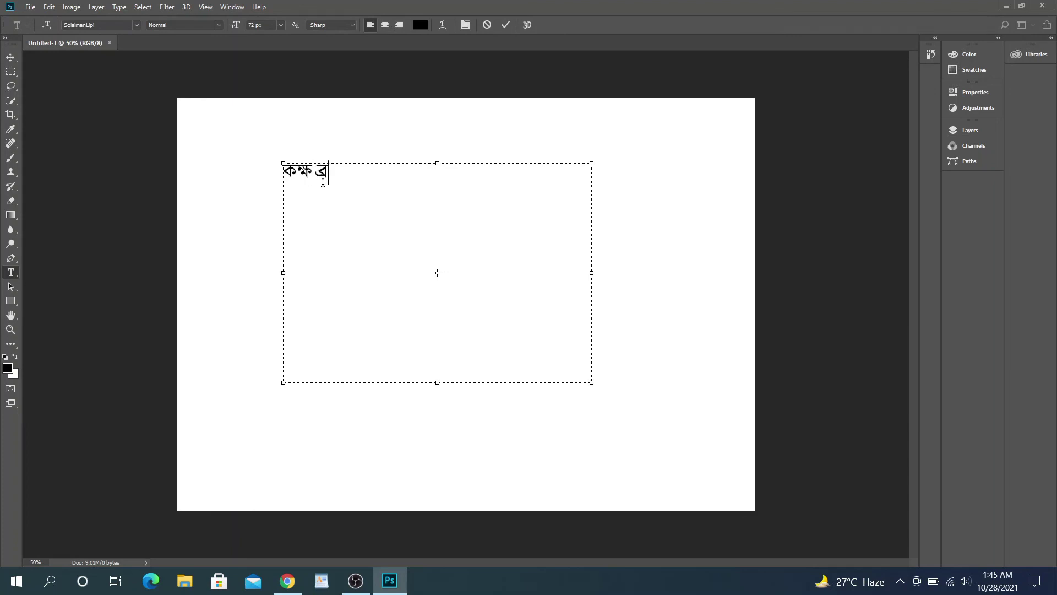